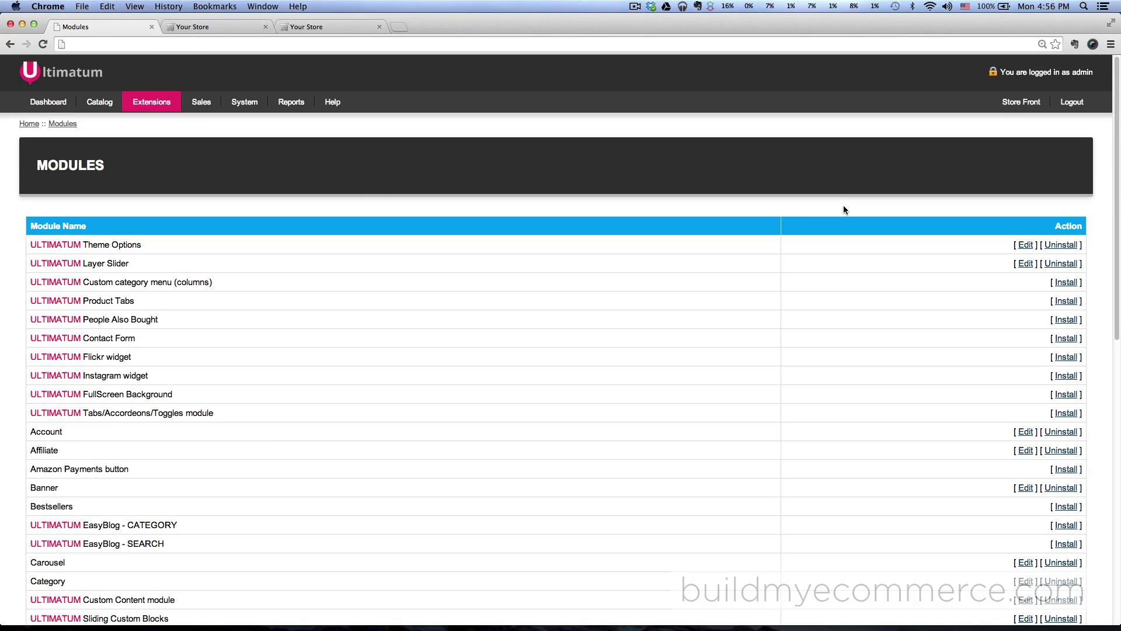
# Step: Browse the live Ultimatum demo store home page, scrolling down through it and back up
pyautogui.click(289, 30)
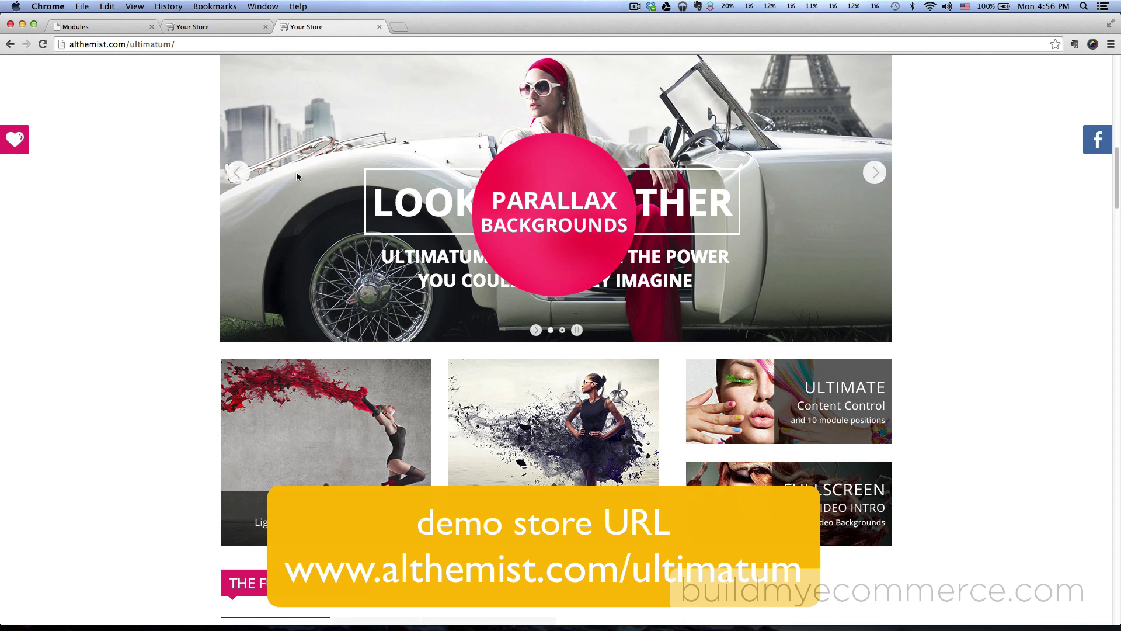
pyautogui.scroll(-3, 175, 199)
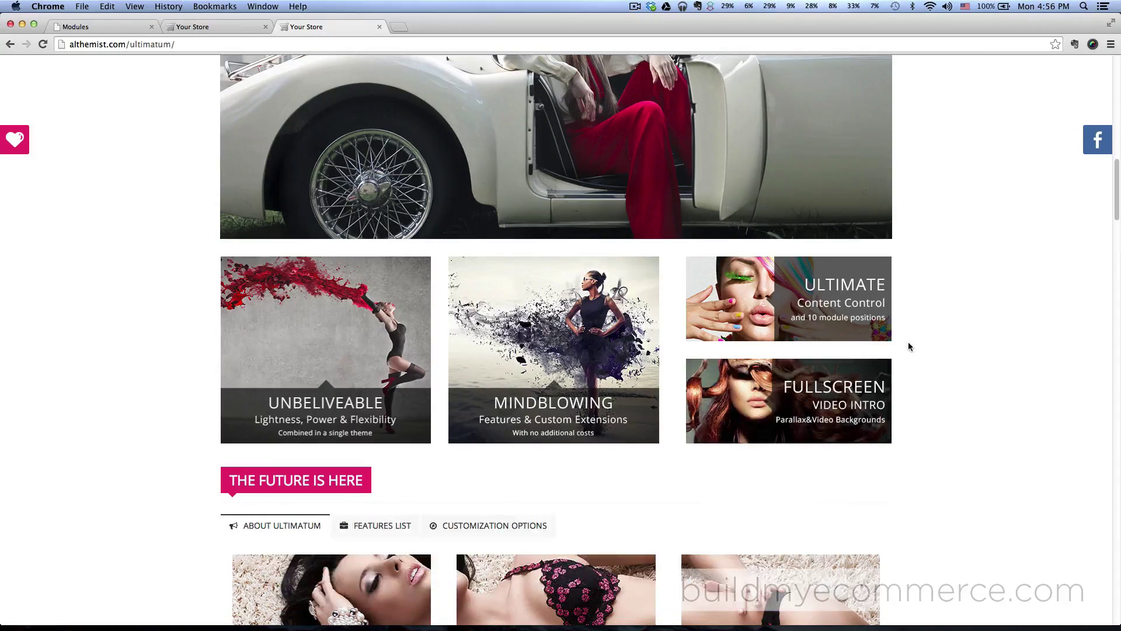
pyautogui.scroll(-15, 946, 333)
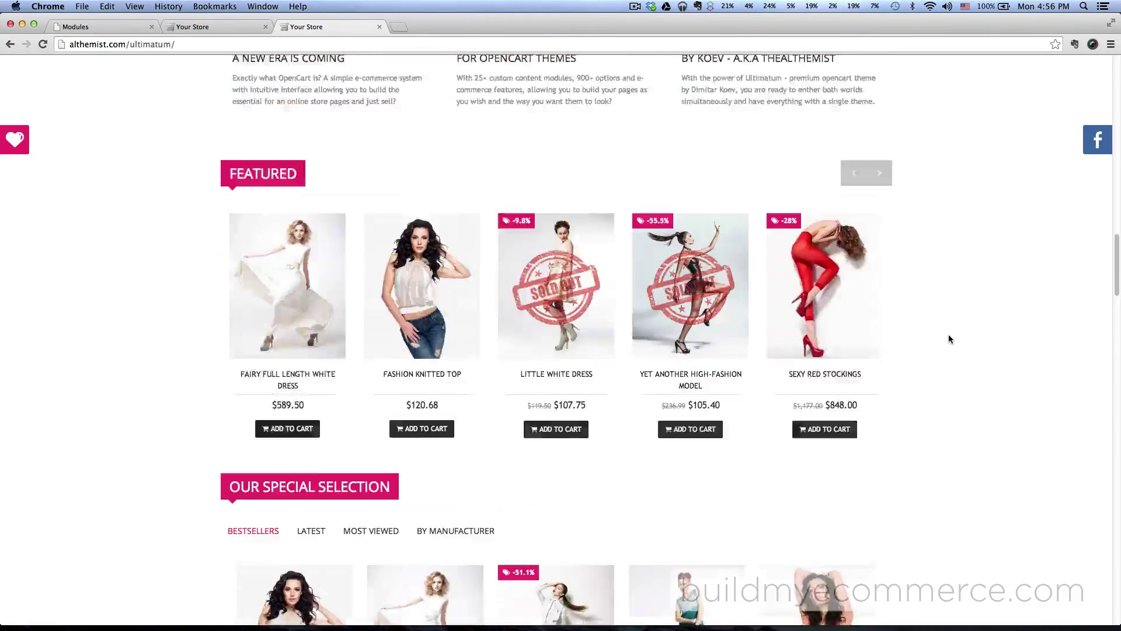
pyautogui.scroll(-1, 949, 334)
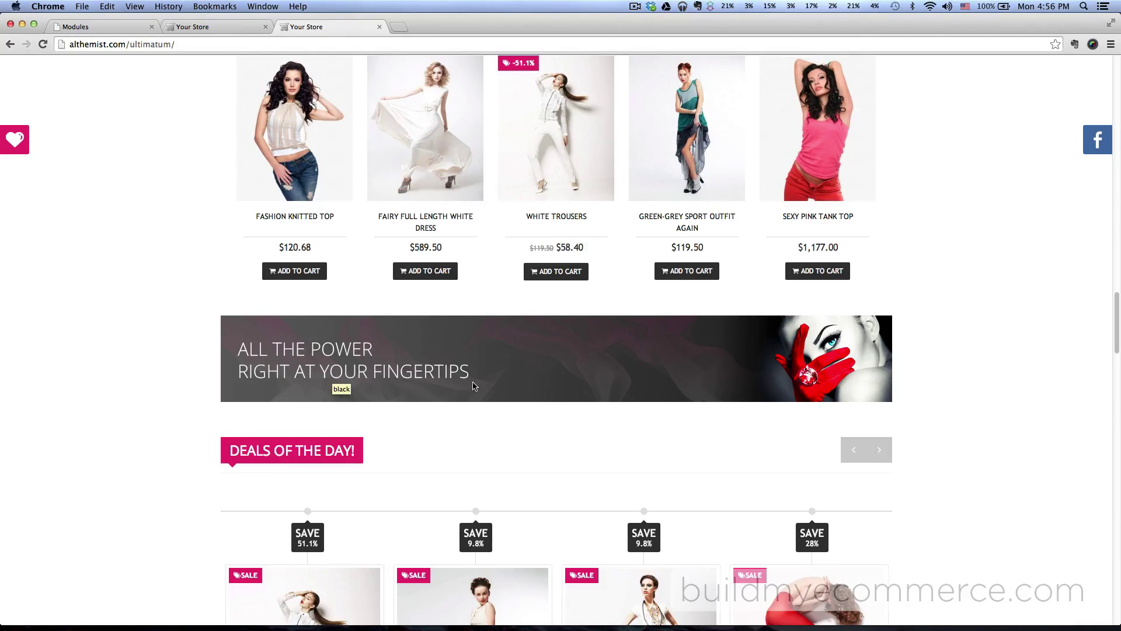
pyautogui.scroll(-15, 473, 386)
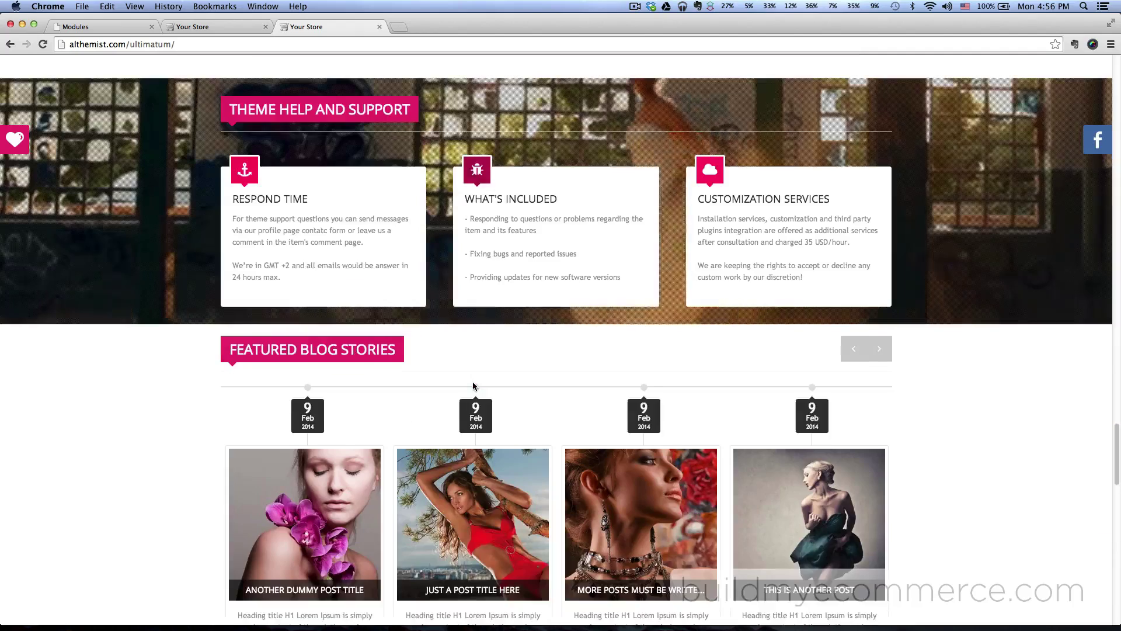
pyautogui.scroll(-10, 473, 385)
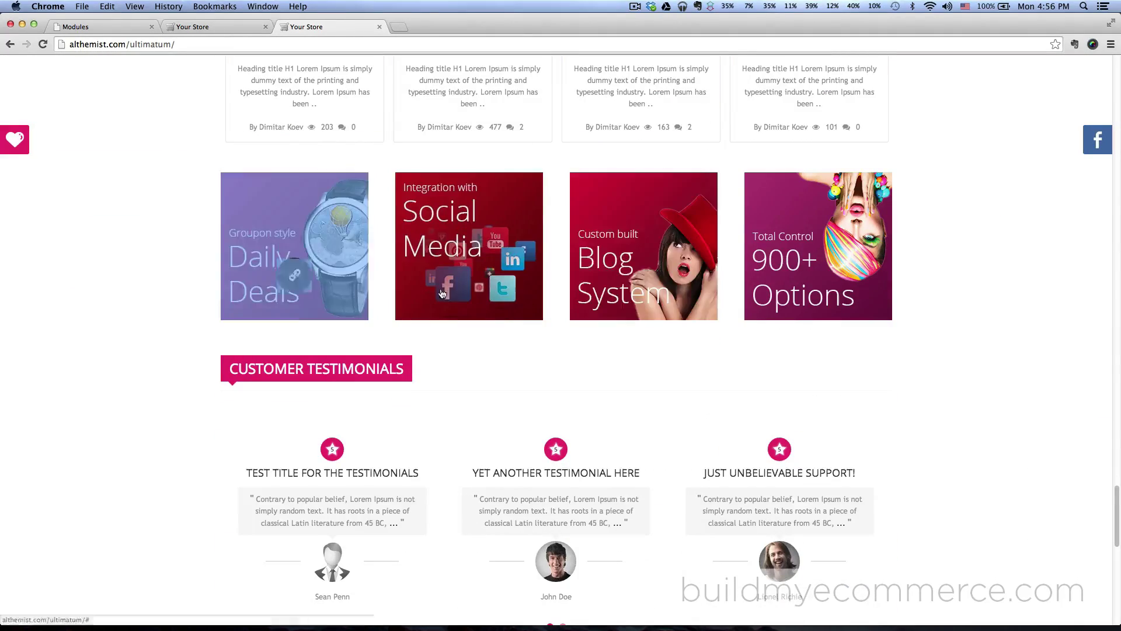
pyautogui.scroll(-3, 691, 383)
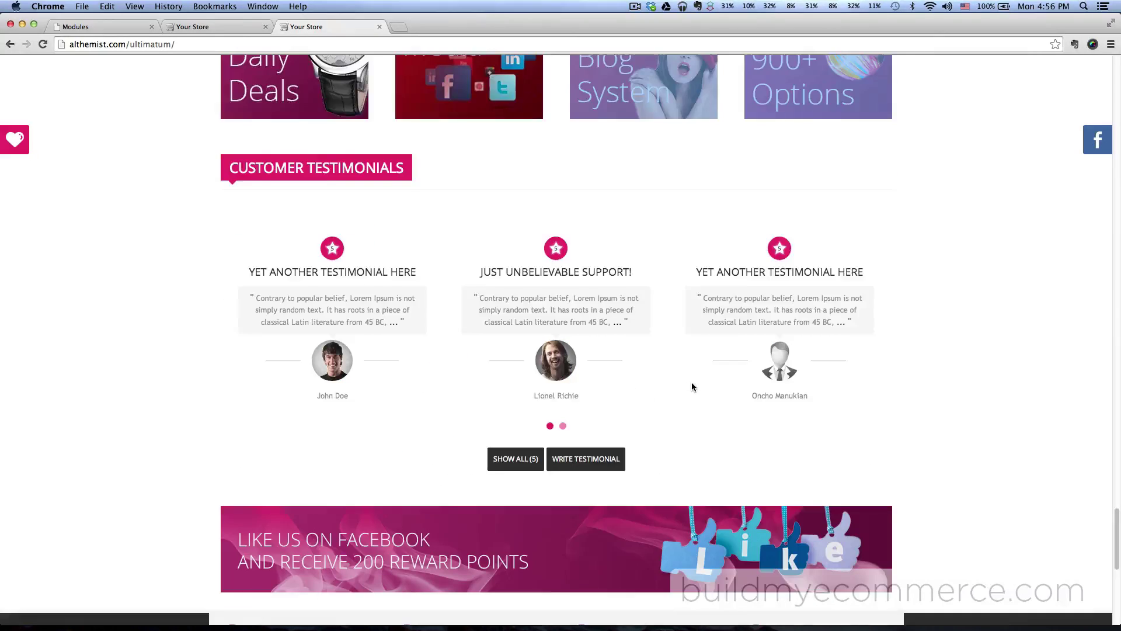
pyautogui.scroll(-3, 692, 386)
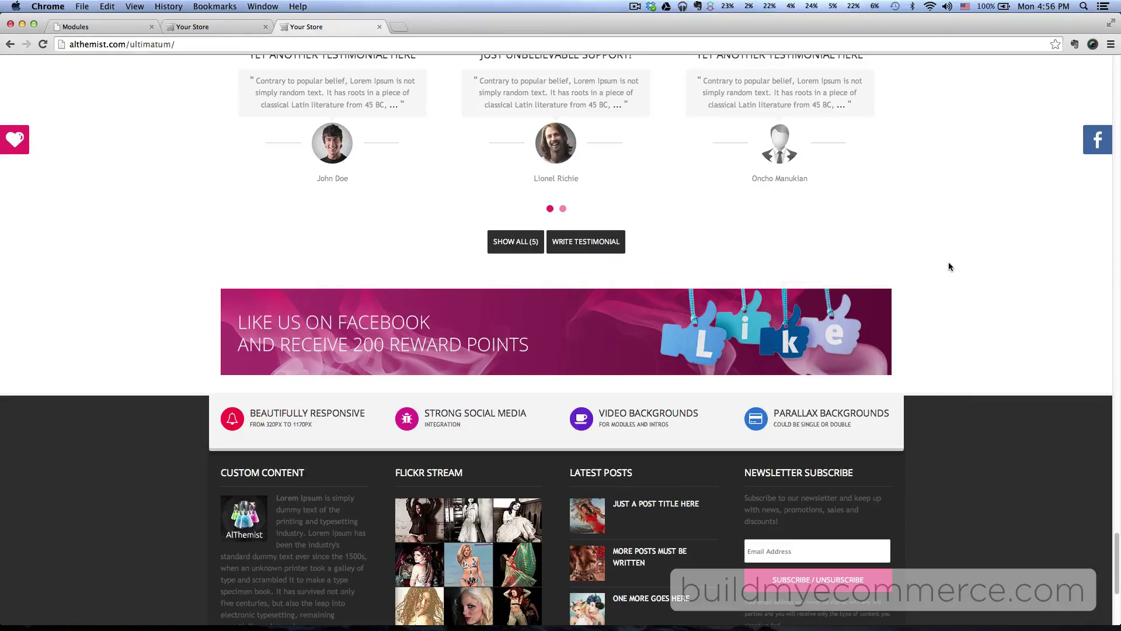
pyautogui.scroll(12, 935, 259)
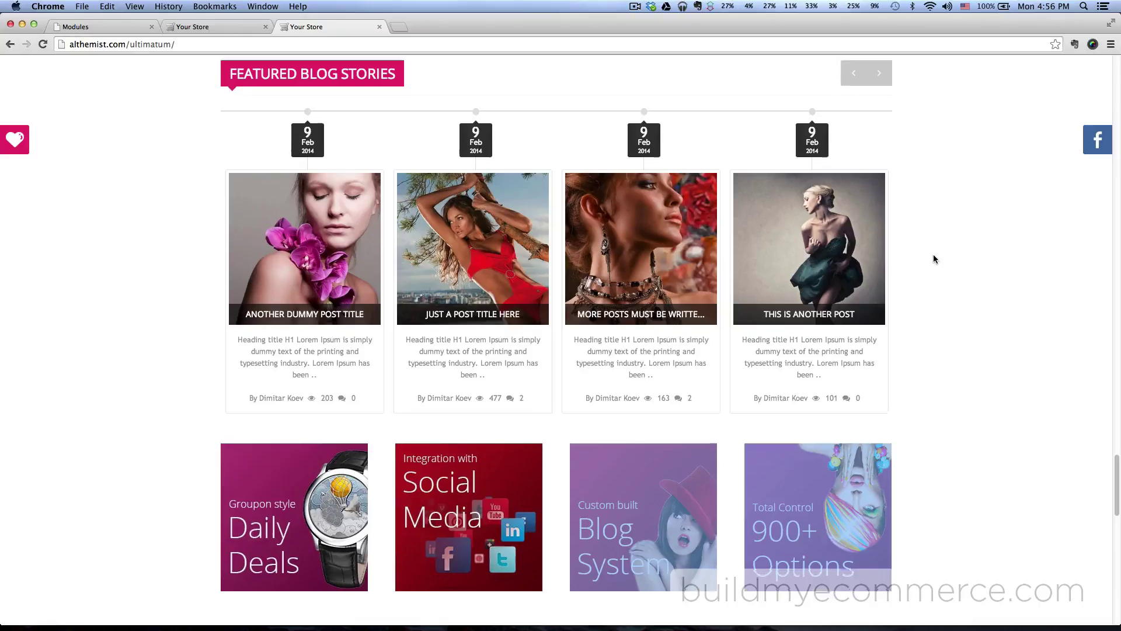
pyautogui.scroll(20, 933, 258)
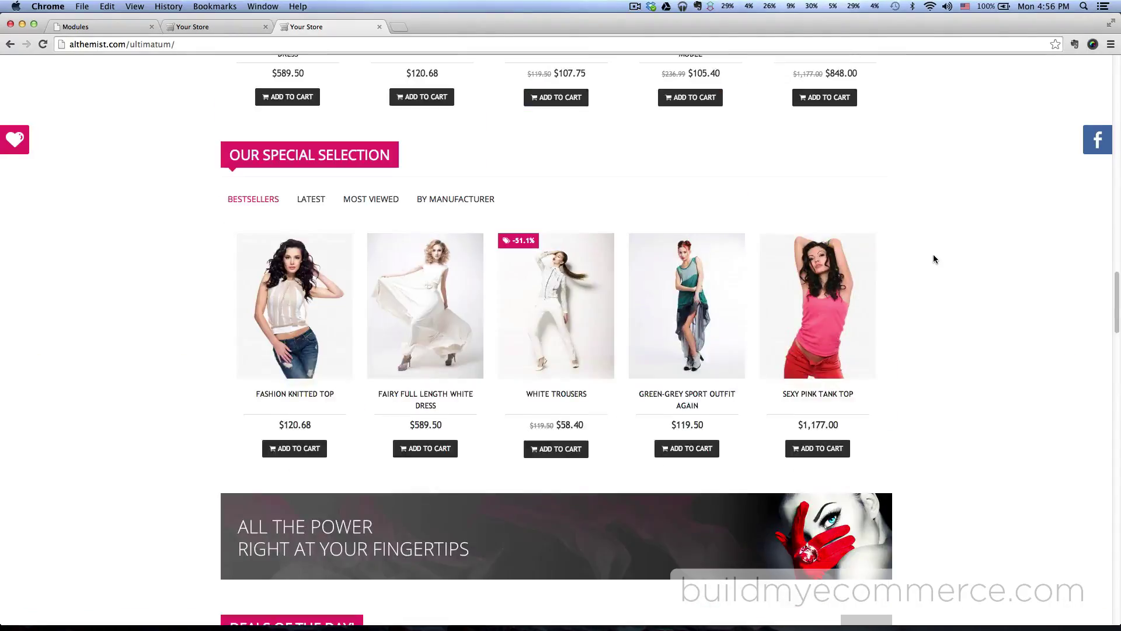
pyautogui.scroll(20, 934, 259)
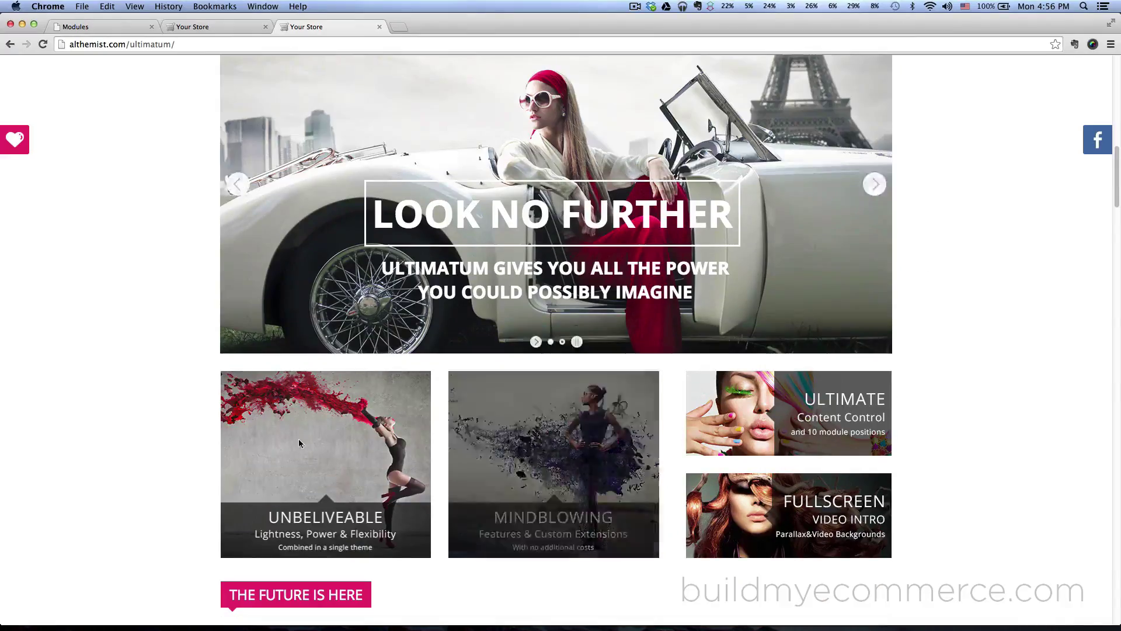
pyautogui.scroll(-1, 850, 435)
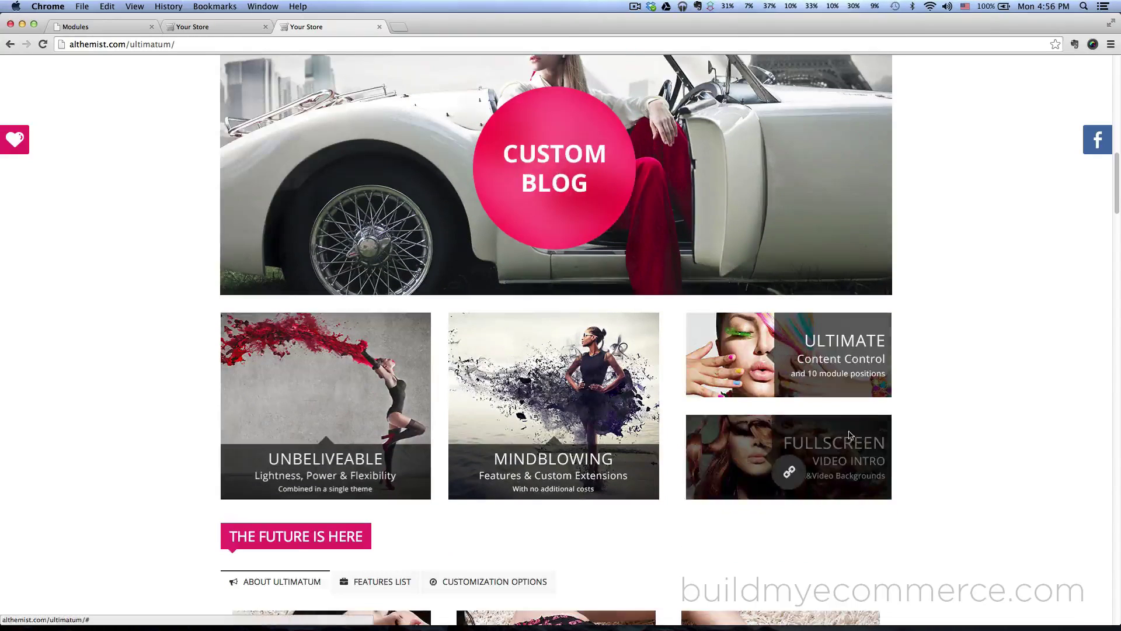
# Step: Look over the store being built with the theme on its home page
pyautogui.click(195, 30)
pyautogui.scroll(-5, 131, 205)
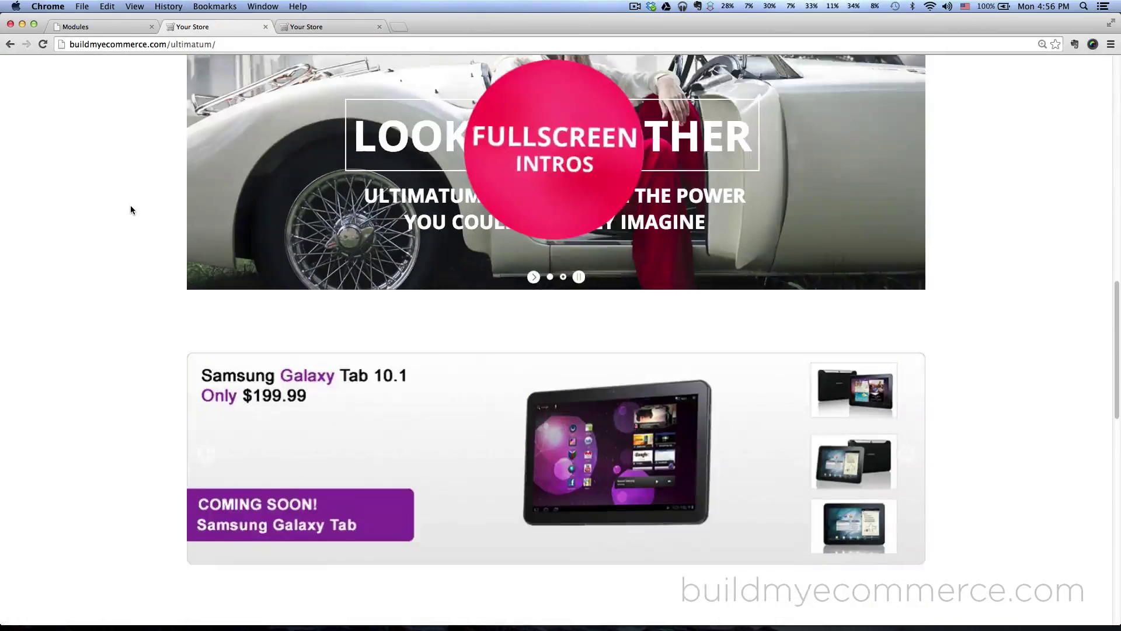
pyautogui.scroll(-2, 131, 205)
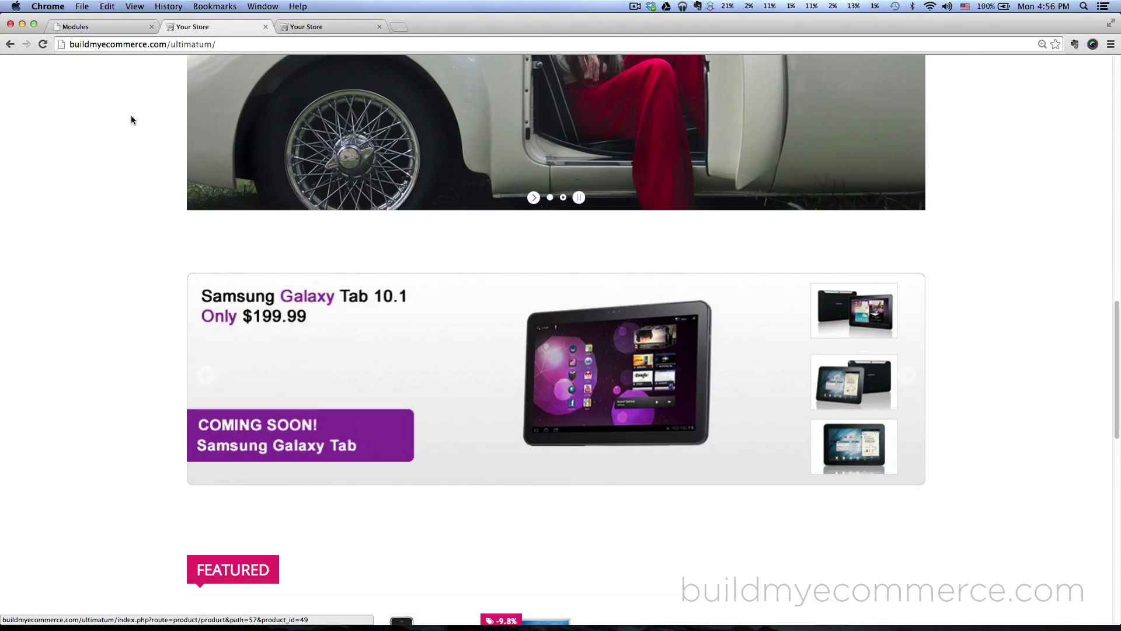
# Step: Uninstall the Slideshow module and recheck the storefront without the Samsung Galaxy Tab banner
pyautogui.click(93, 28)
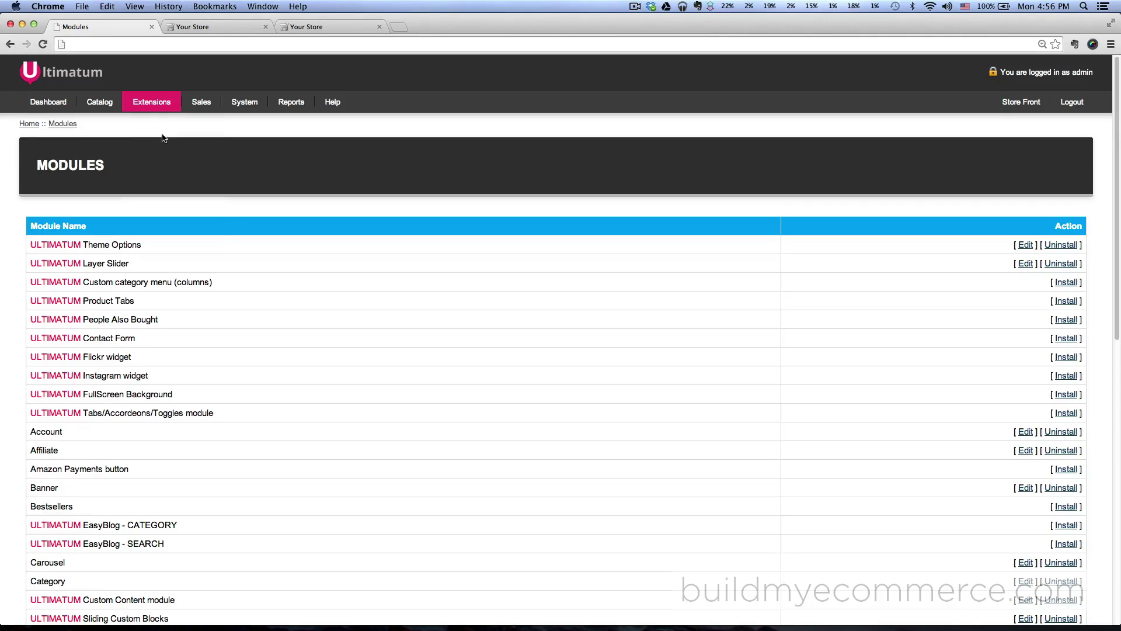
pyautogui.moveTo(152, 103)
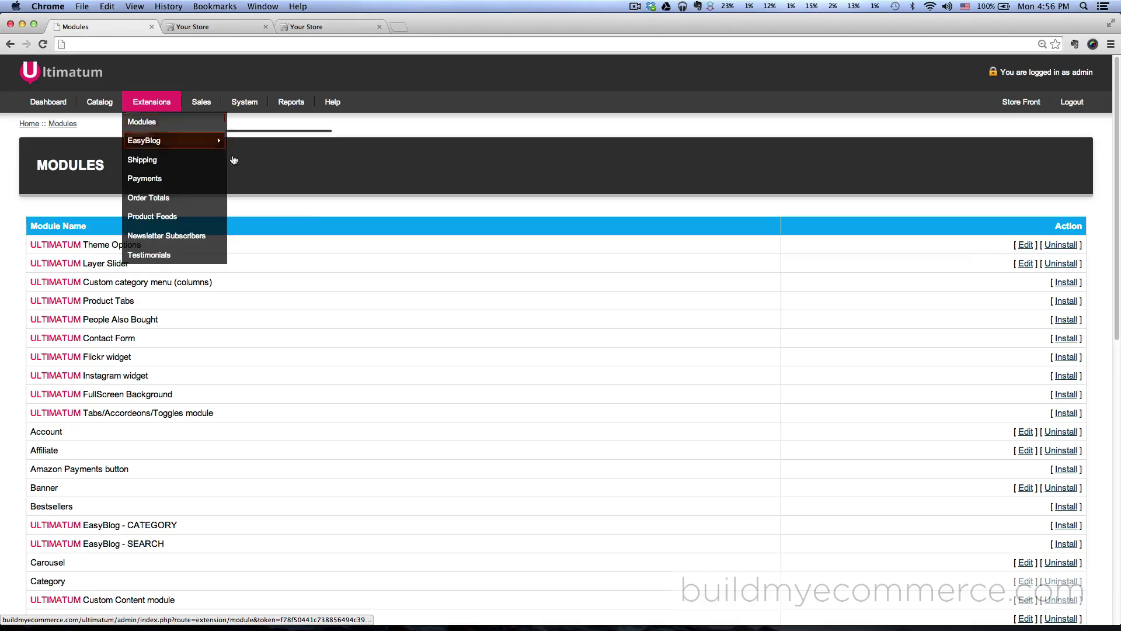
pyautogui.scroll(-10, 397, 297)
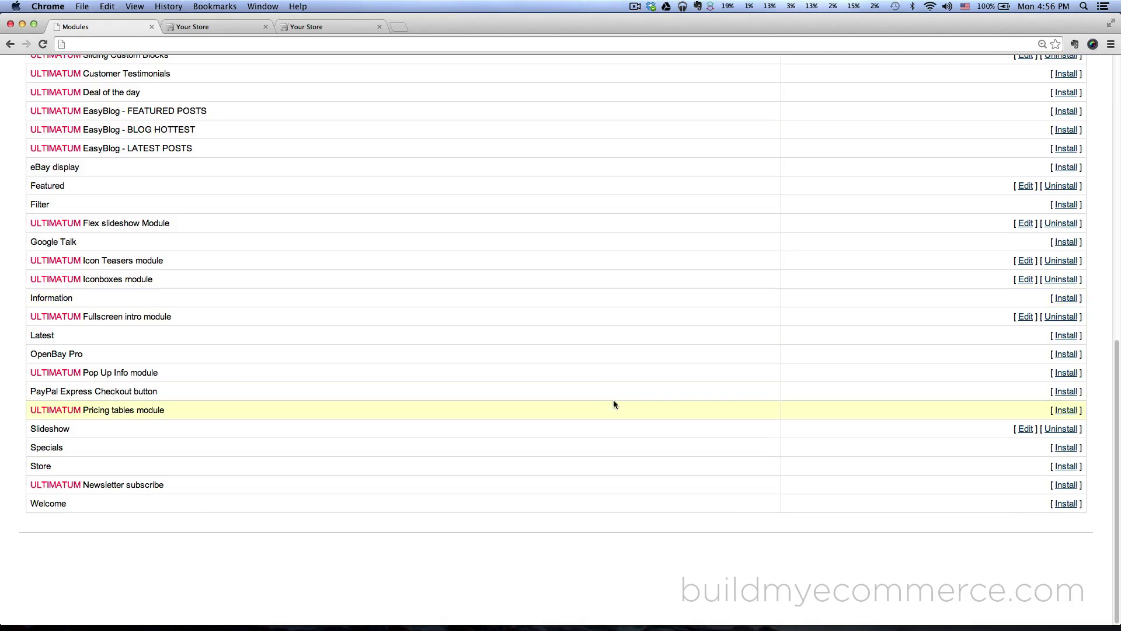
pyautogui.click(1063, 430)
pyautogui.click(643, 216)
pyautogui.moveTo(200, 107)
pyautogui.click(193, 27)
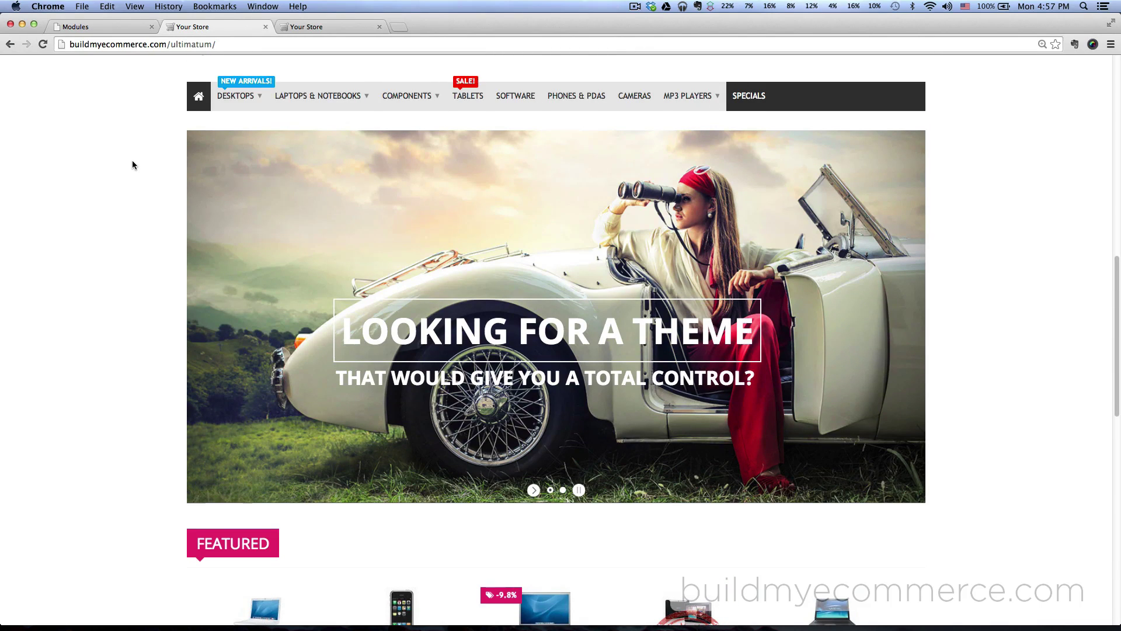
# Step: Delete all three existing banner groups
pyautogui.click(89, 28)
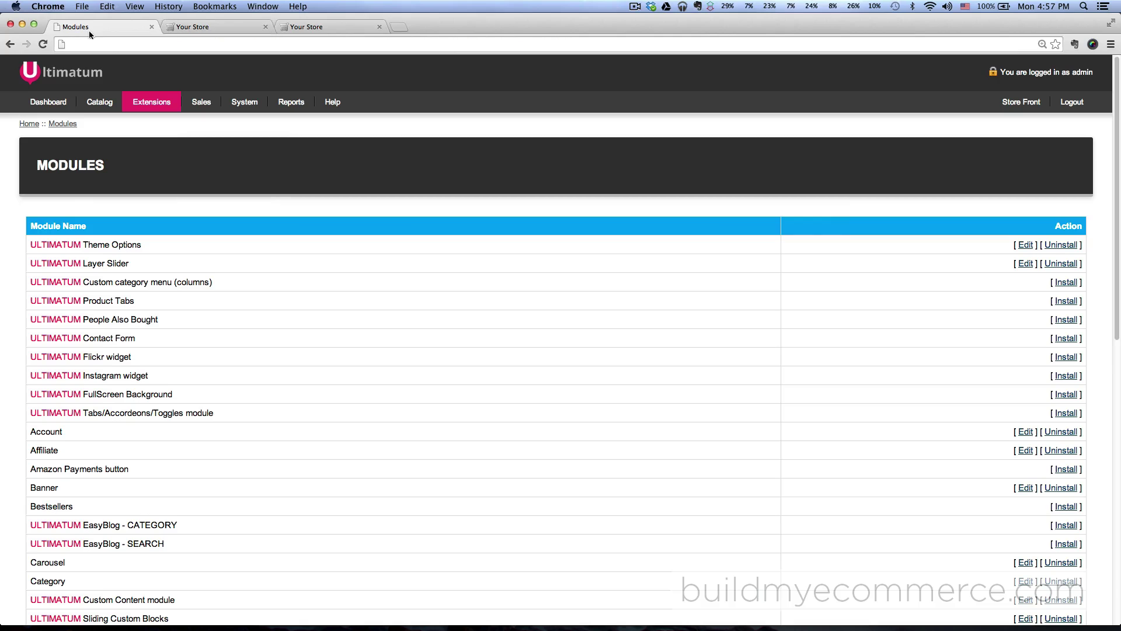
pyautogui.moveTo(244, 106)
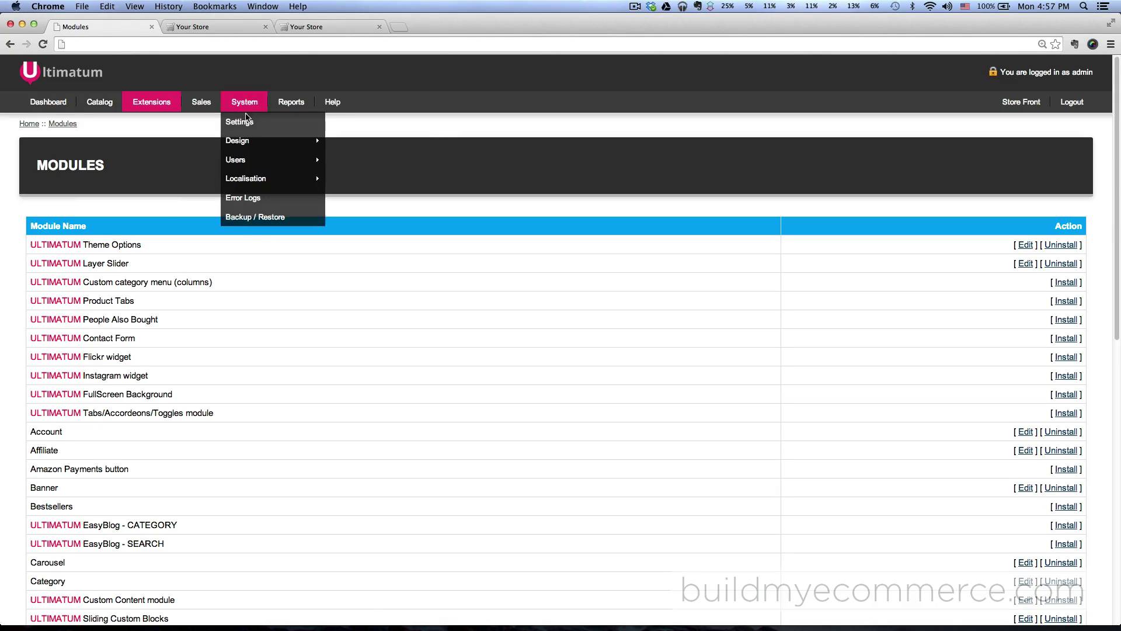
pyautogui.moveTo(250, 143)
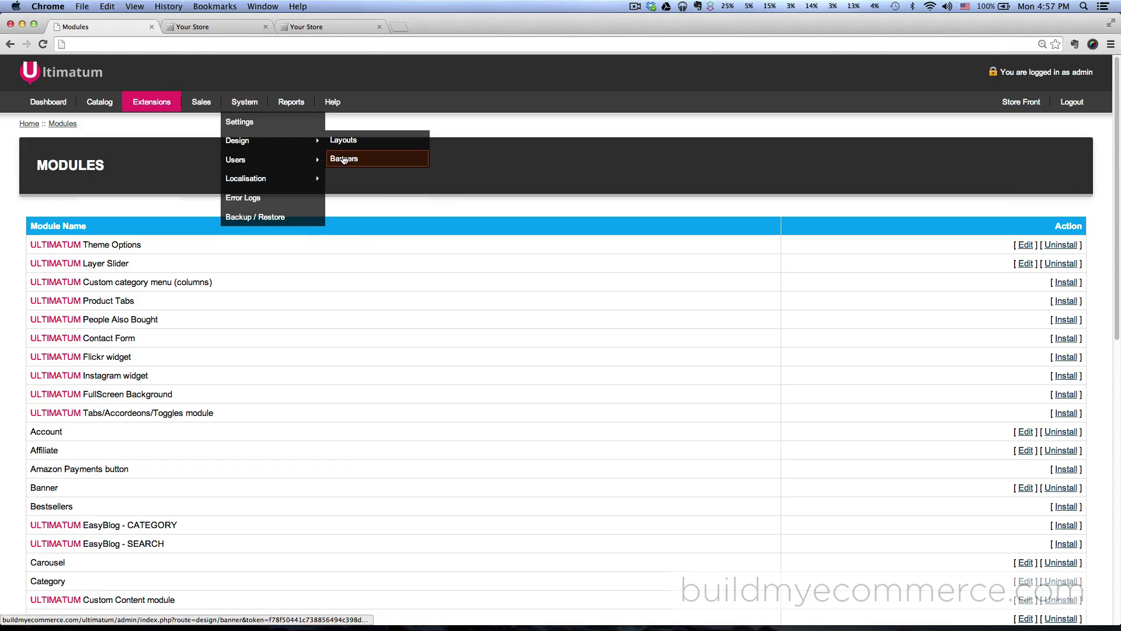
pyautogui.click(344, 159)
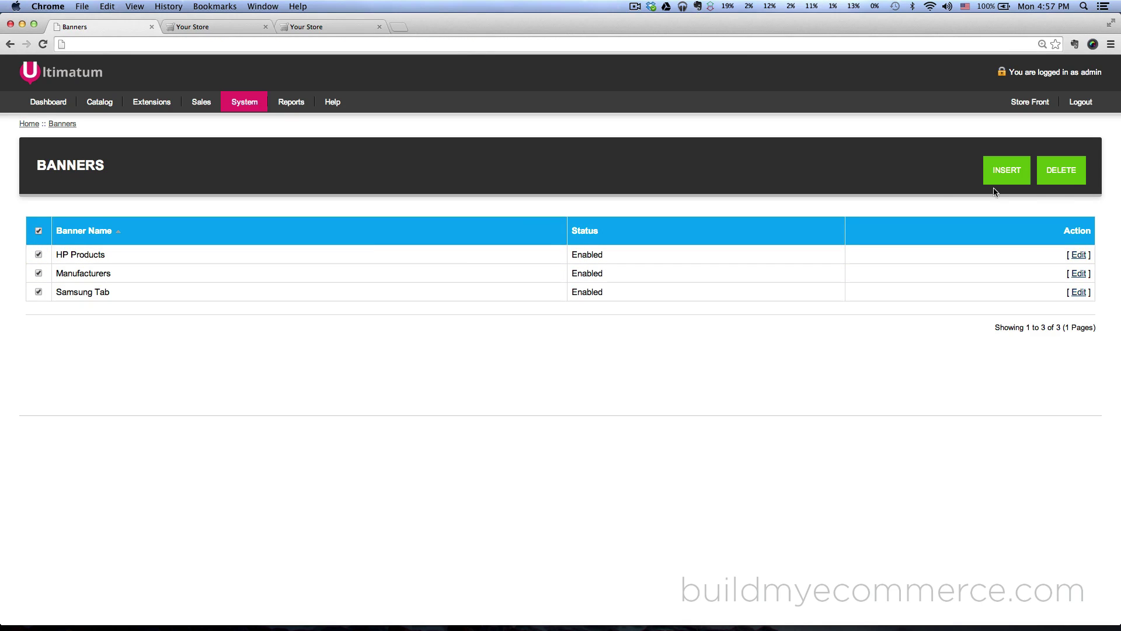
pyautogui.click(1066, 177)
pyautogui.click(637, 219)
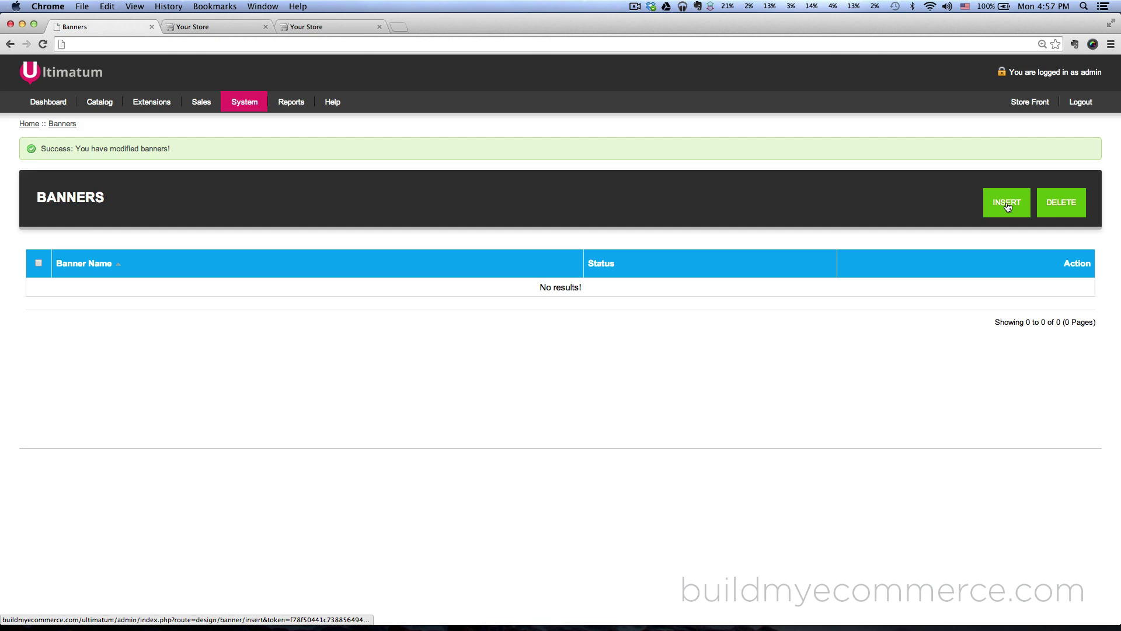
# Step: Start a new banner group named Banners_Content_Top_2/3 and add an empty banner entry
pyautogui.click(1016, 209)
pyautogui.click(397, 231)
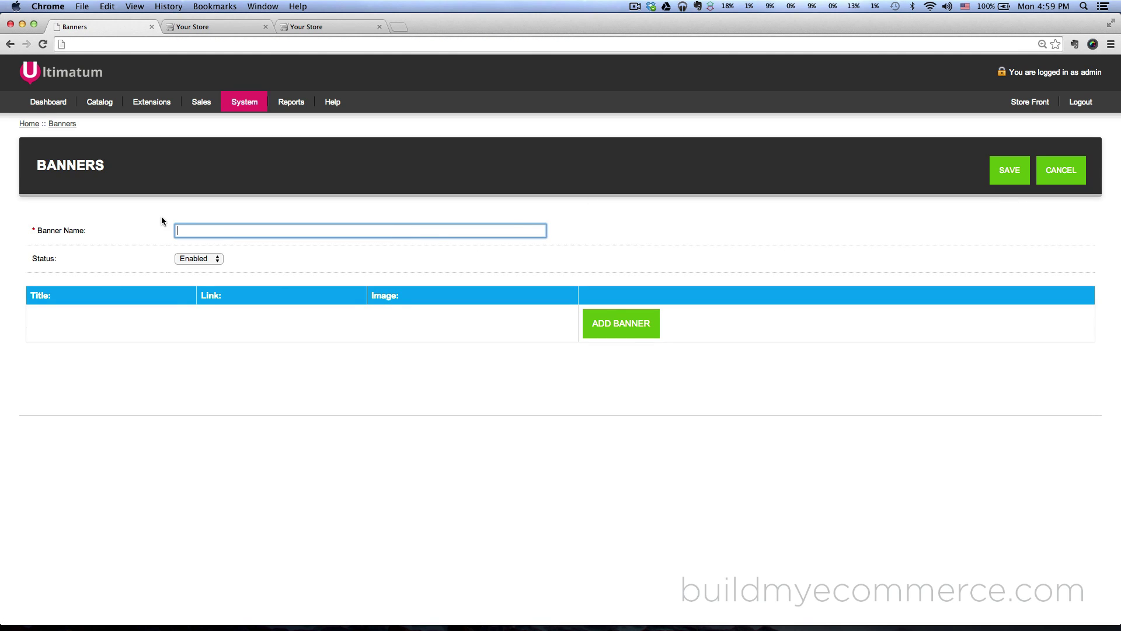
pyautogui.write('Banners_Content_Top_2/3')
pyautogui.click(312, 29)
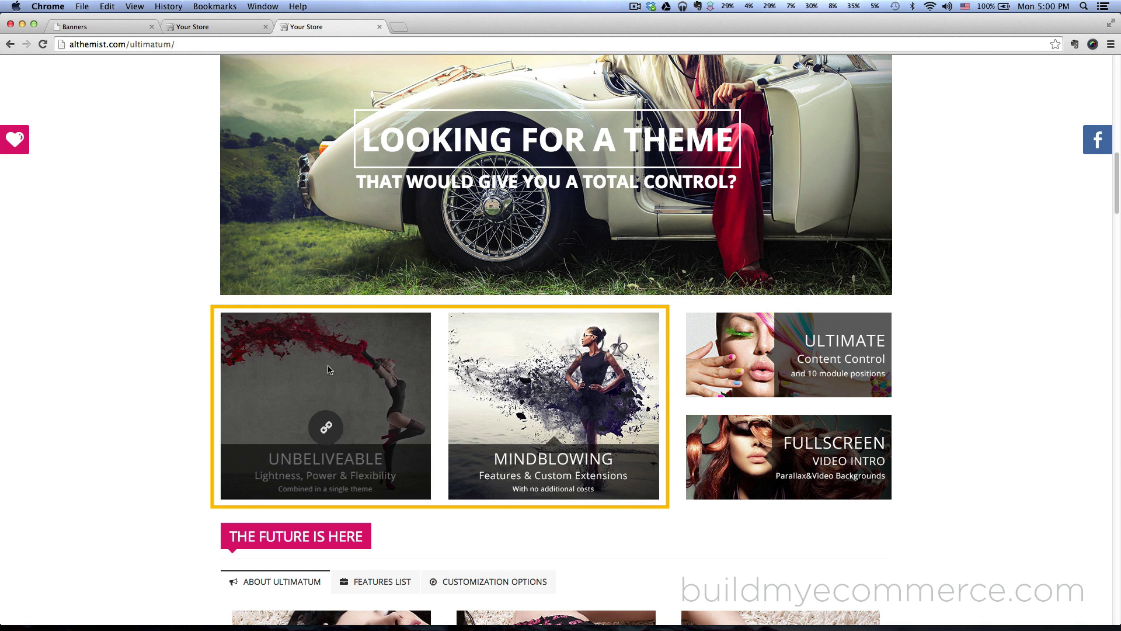
pyautogui.click(106, 27)
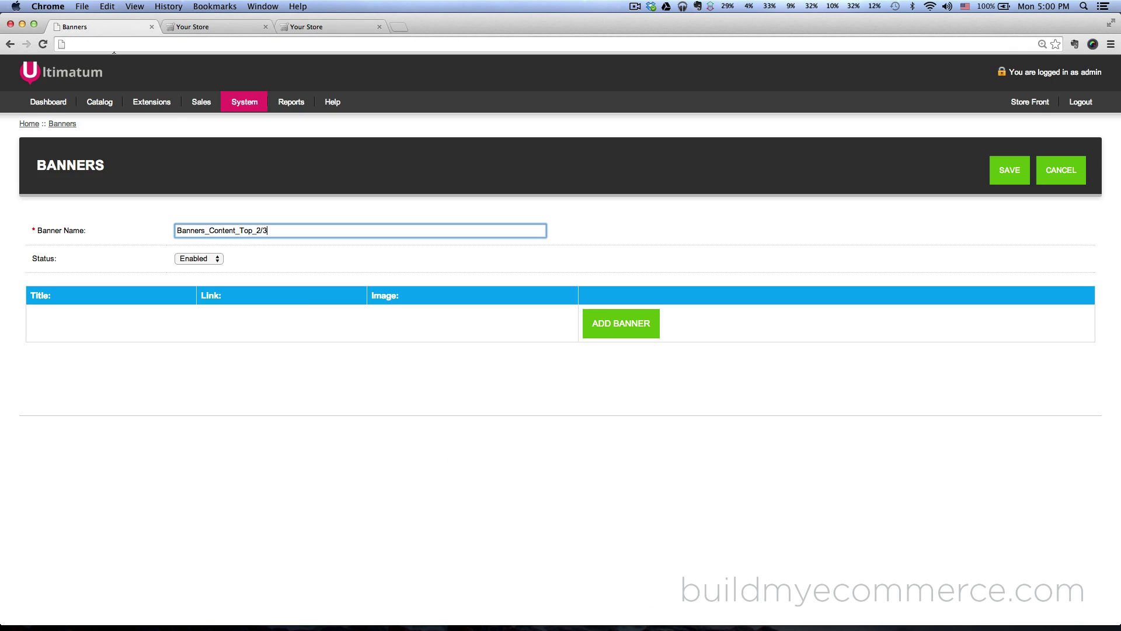
pyautogui.click(614, 331)
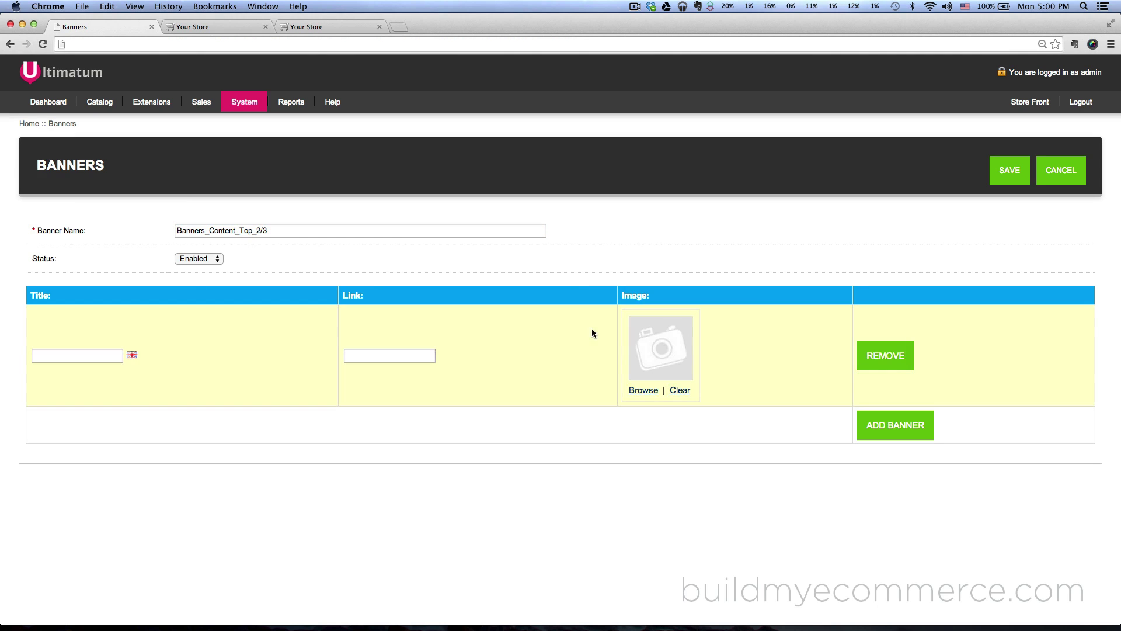
# Step: Create a Banners folder in the image manager and open it
pyautogui.click(641, 391)
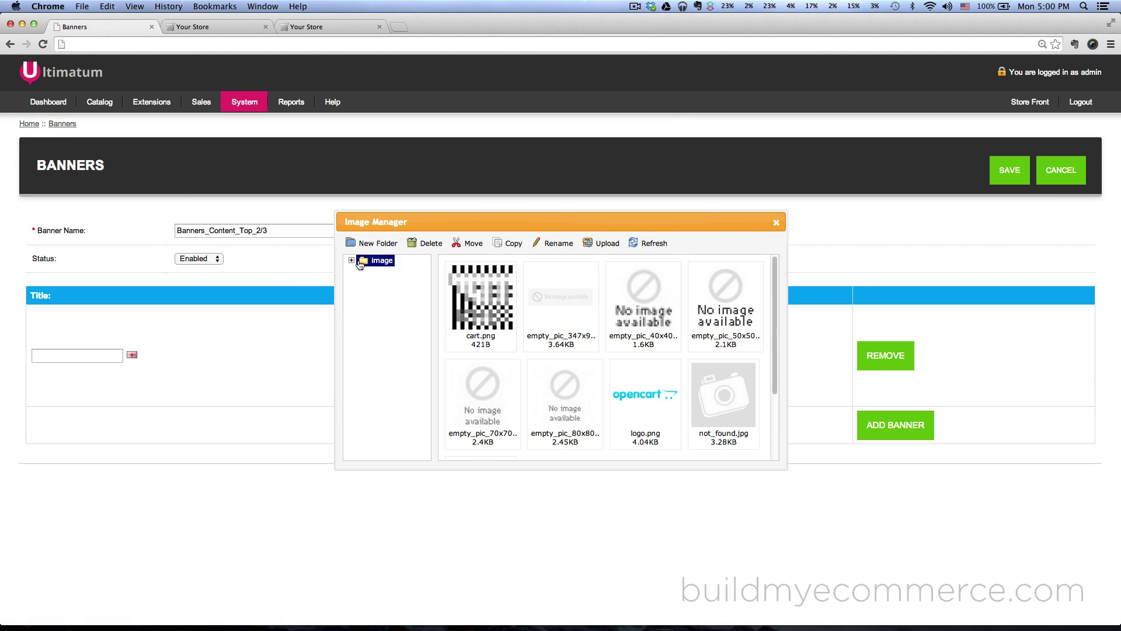
pyautogui.click(375, 244)
pyautogui.write('Banners')
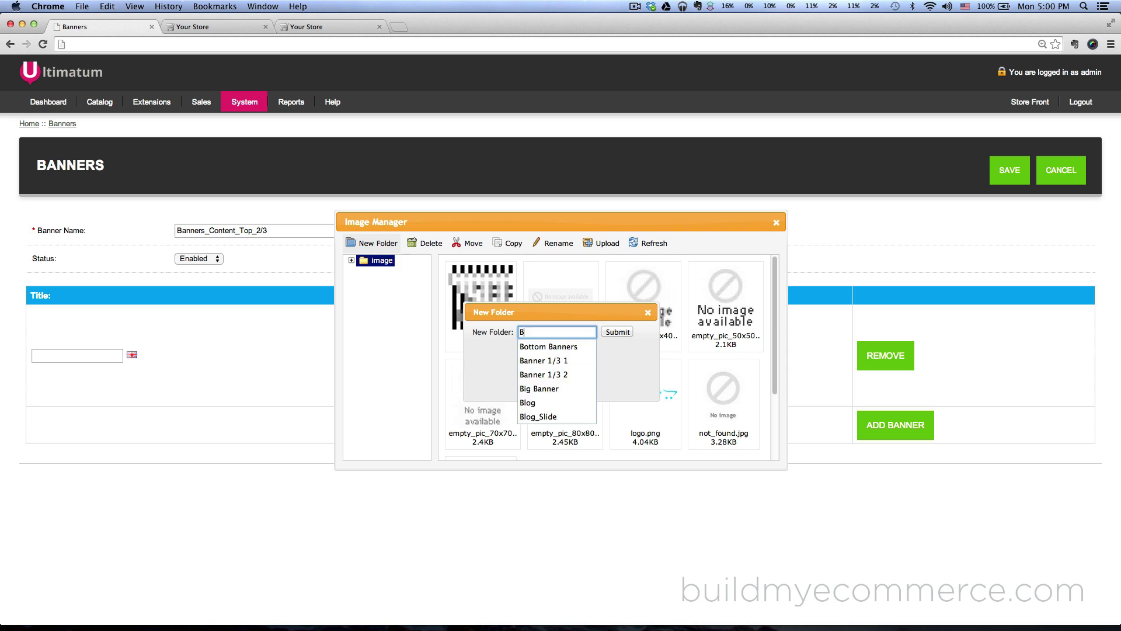
pyautogui.click(621, 333)
pyautogui.click(648, 216)
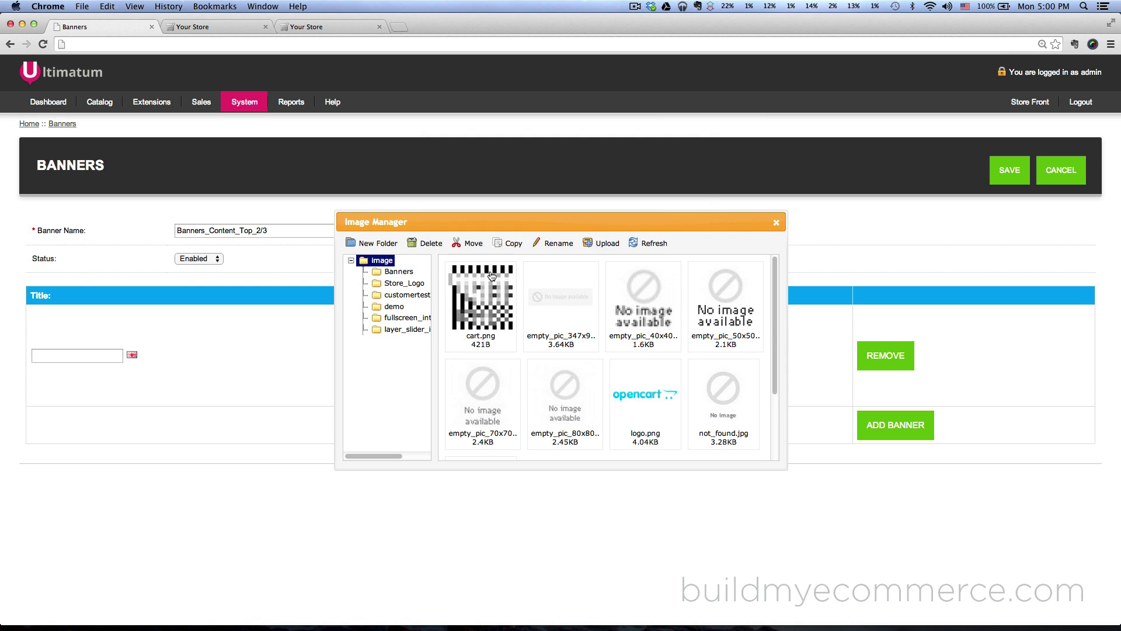
pyautogui.click(402, 271)
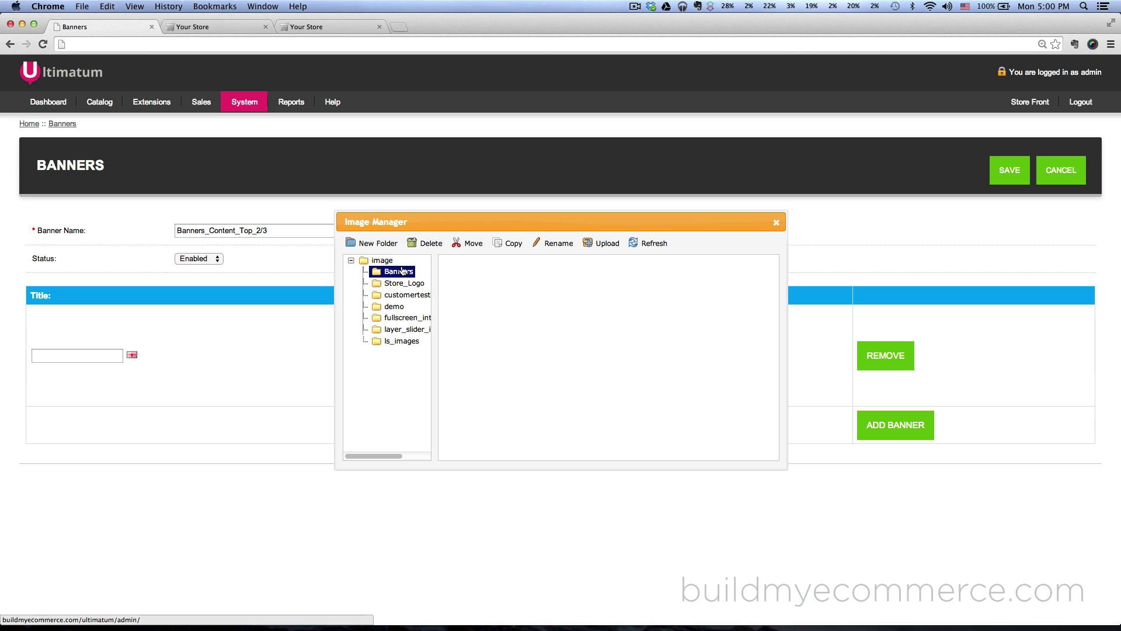
# Step: Upload ban1_1-361x320.jpg and ban1_2-361x320.jpg into the Banners folder
pyautogui.click(605, 248)
pyautogui.click(345, 68)
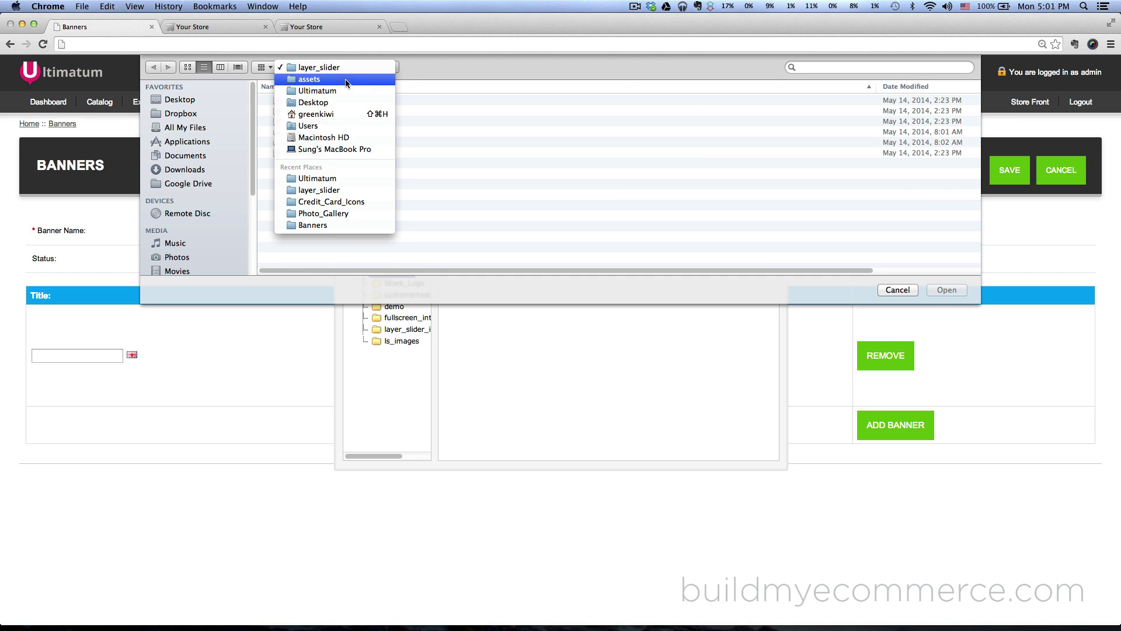
pyautogui.click(345, 79)
pyautogui.doubleClick(375, 132)
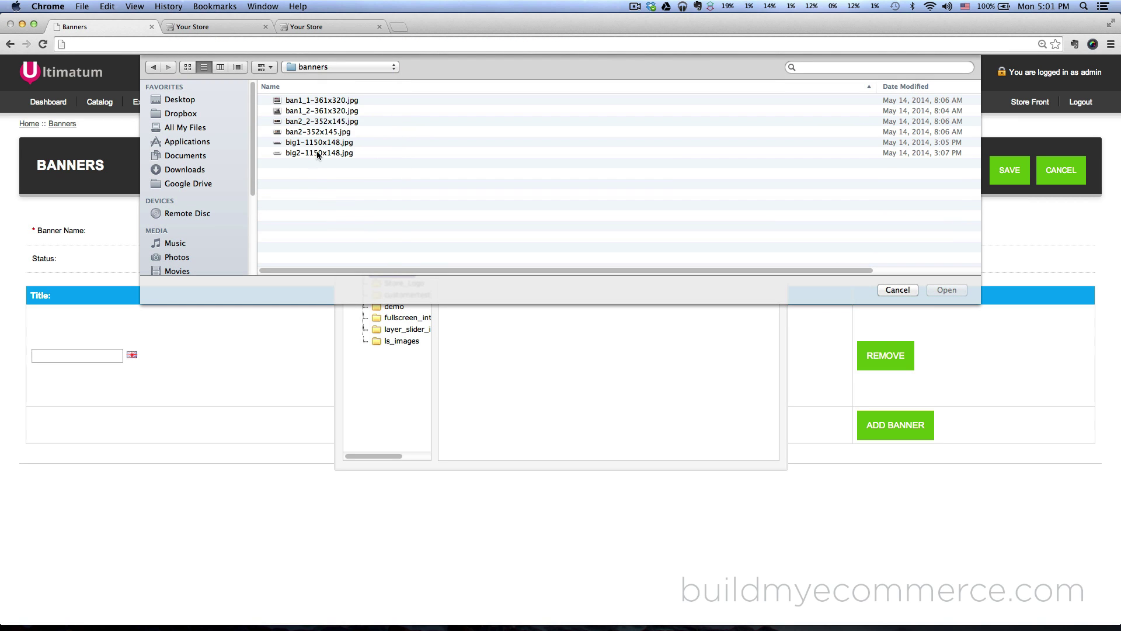
pyautogui.click(315, 101)
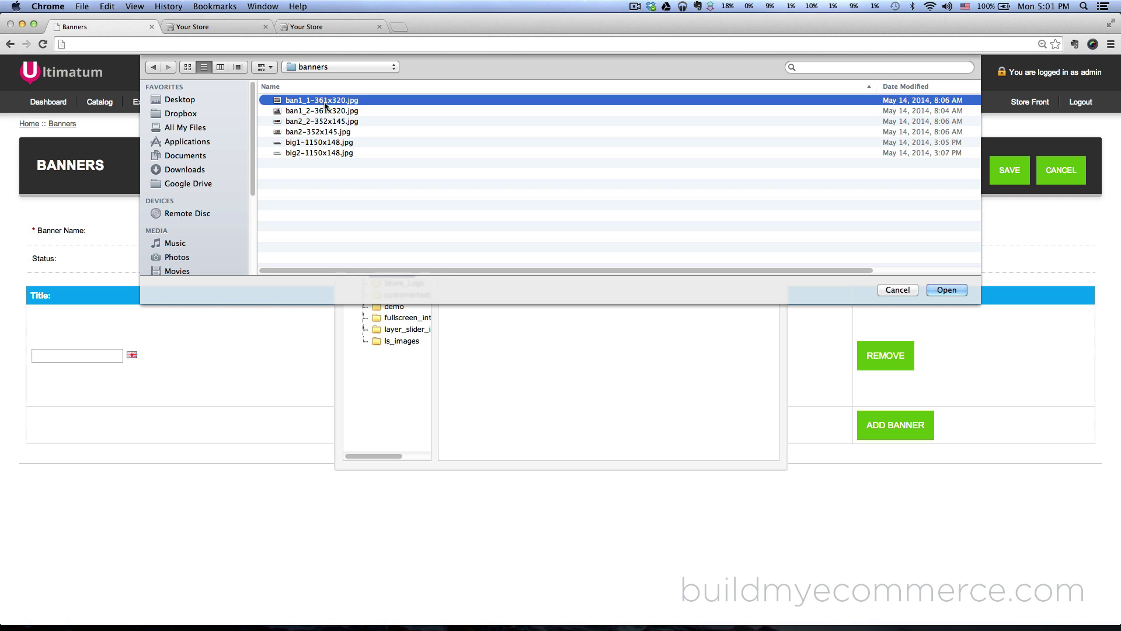
pyautogui.click(937, 289)
pyautogui.click(649, 221)
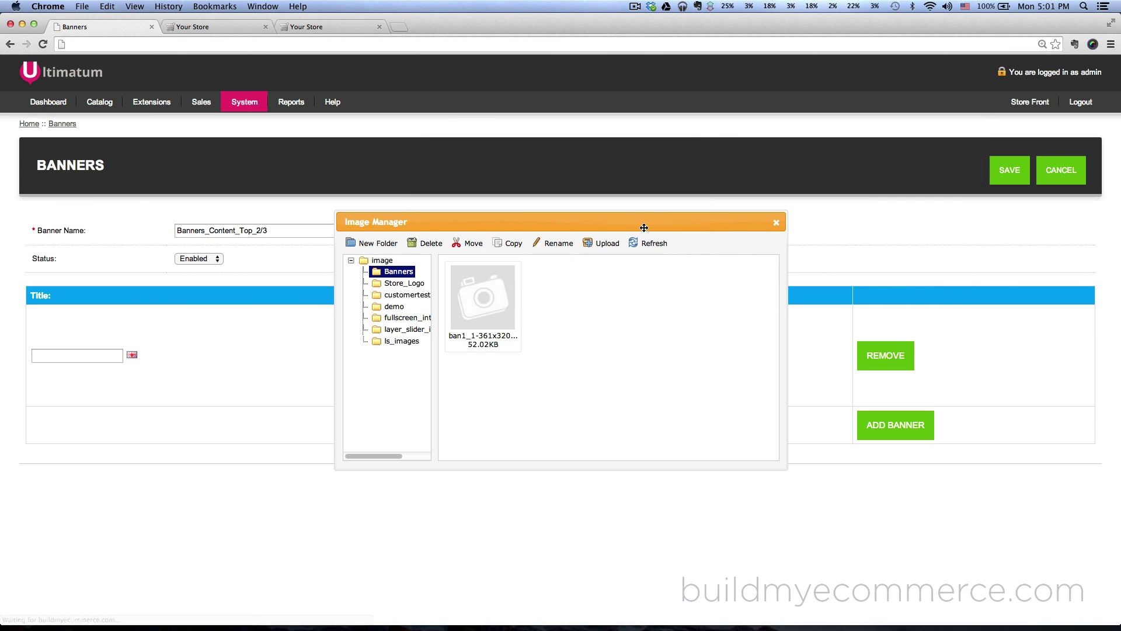
pyautogui.click(601, 246)
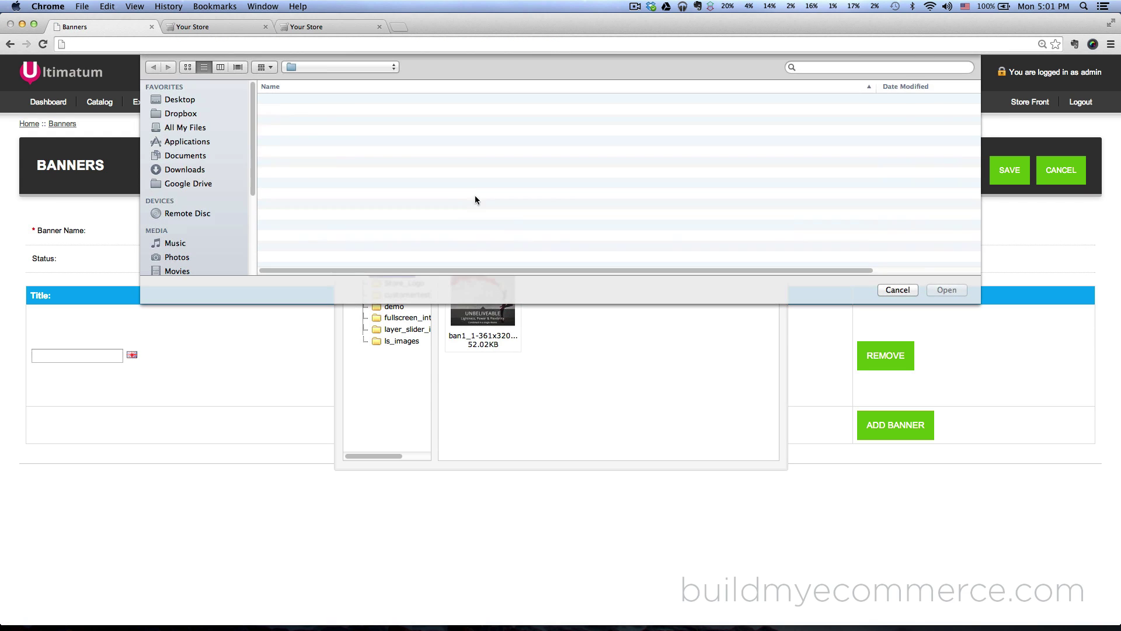
pyautogui.click(362, 111)
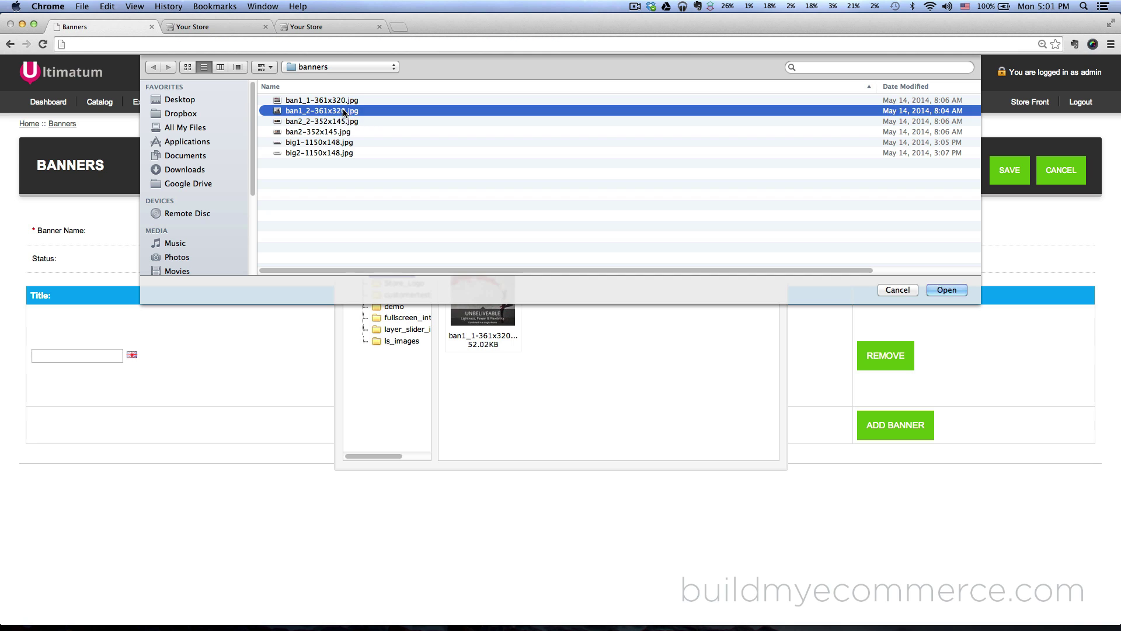
pyautogui.click(946, 290)
pyautogui.click(655, 219)
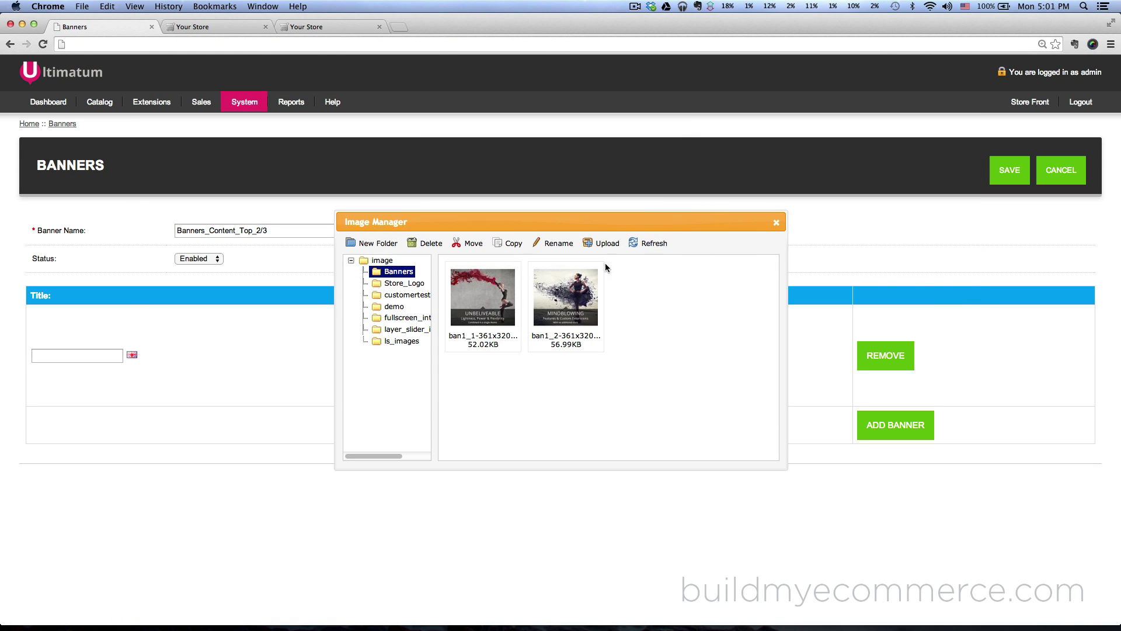
# Step: Upload ban2_2-352x145.jpg and ban2-352x145.jpg into the Banners folder
pyautogui.click(600, 245)
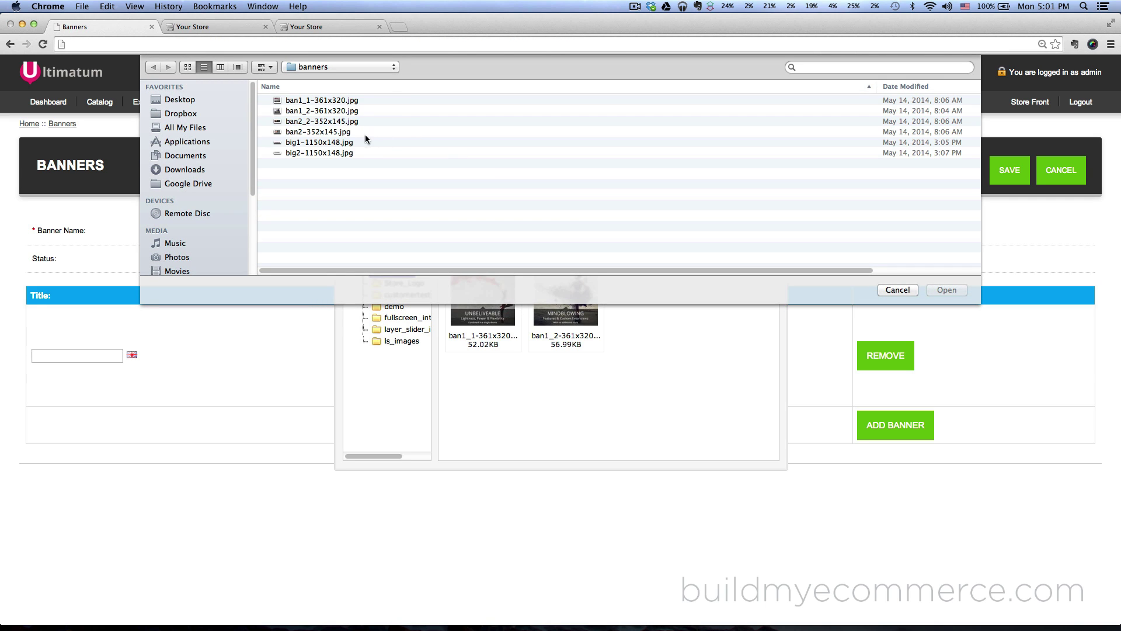
pyautogui.click(350, 120)
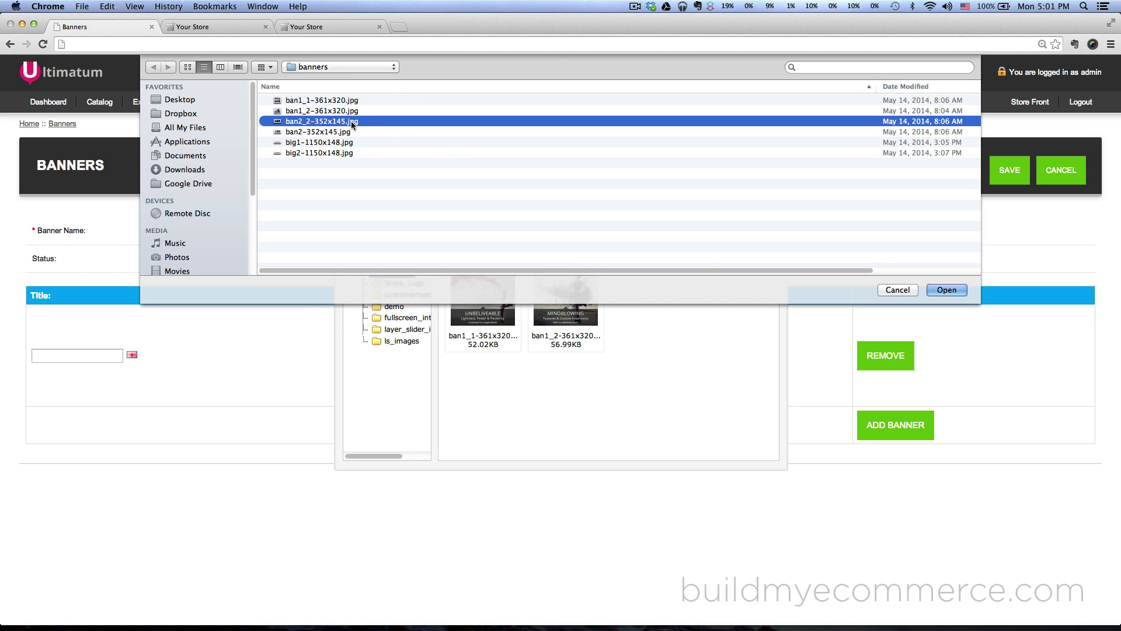
pyautogui.click(947, 289)
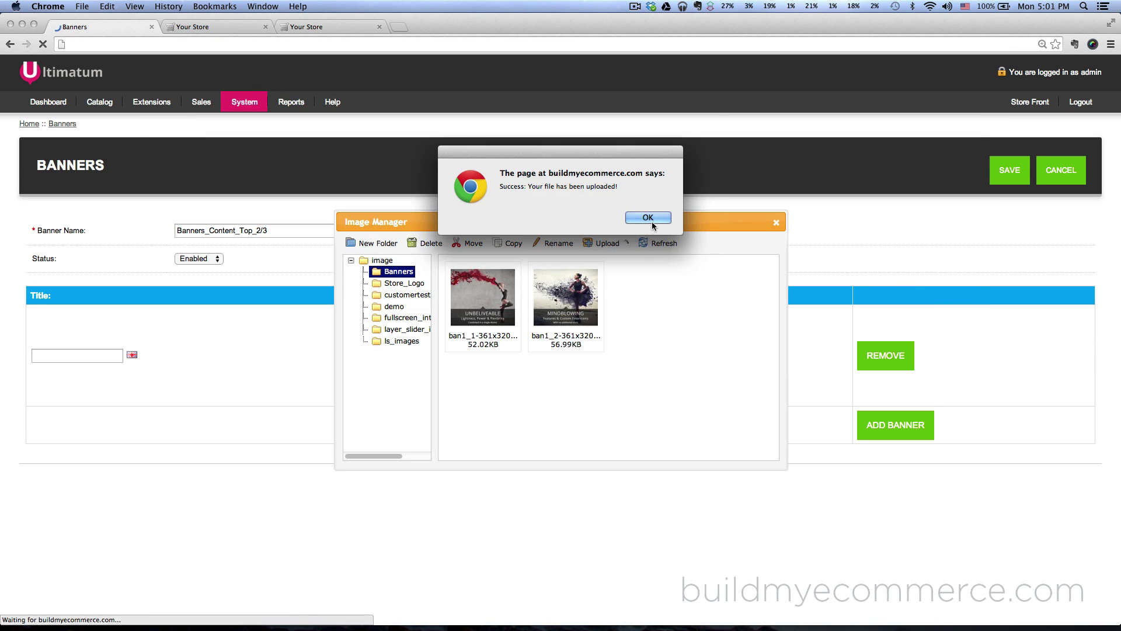
pyautogui.click(646, 217)
pyautogui.click(602, 245)
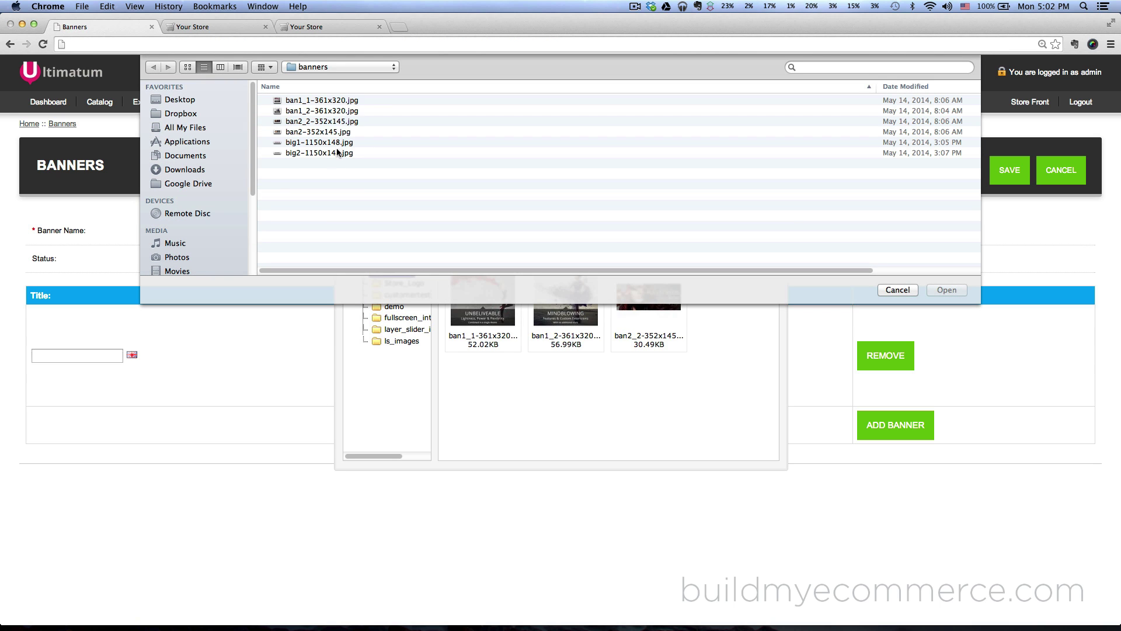
pyautogui.click(337, 132)
pyautogui.click(927, 291)
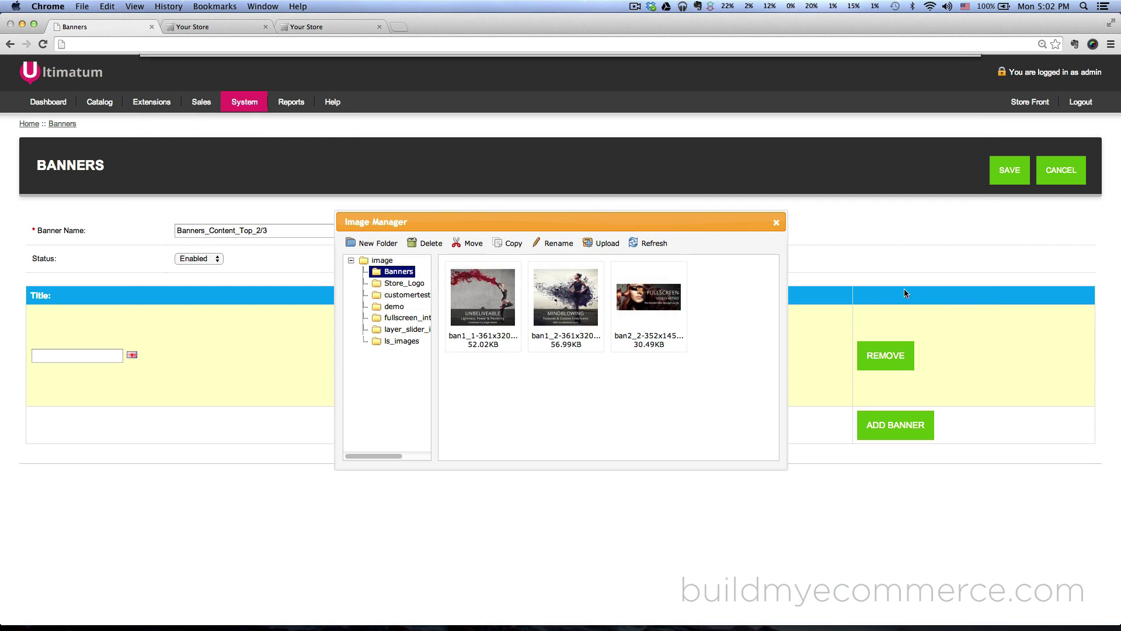
pyautogui.click(648, 217)
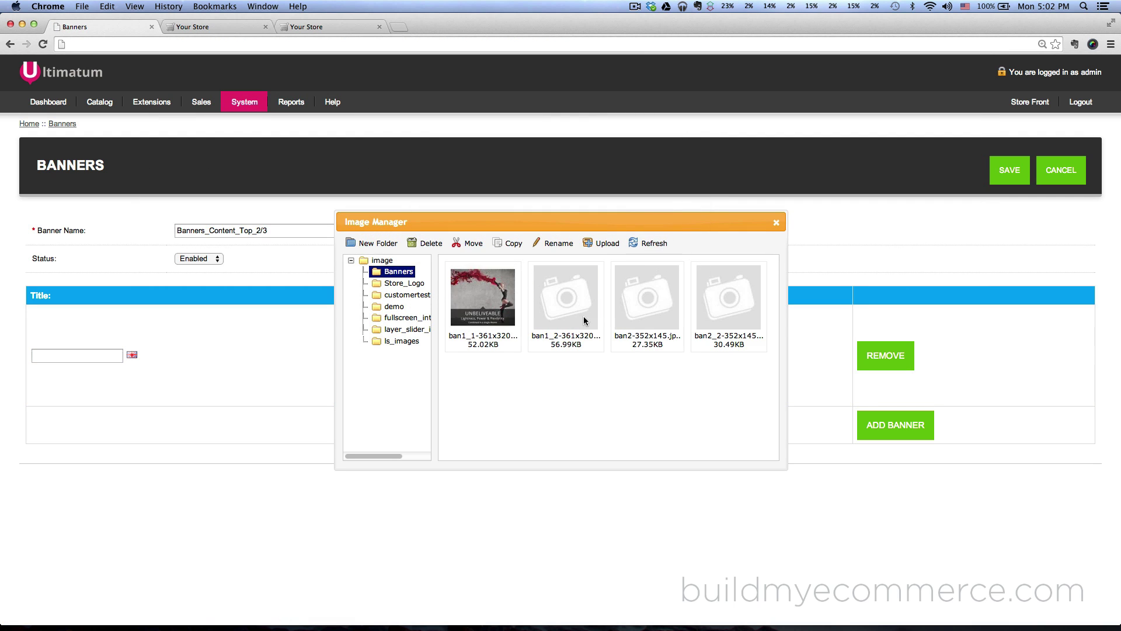
# Step: Give the first banner the ban1_1 image and the title Banner_01
pyautogui.doubleClick(486, 302)
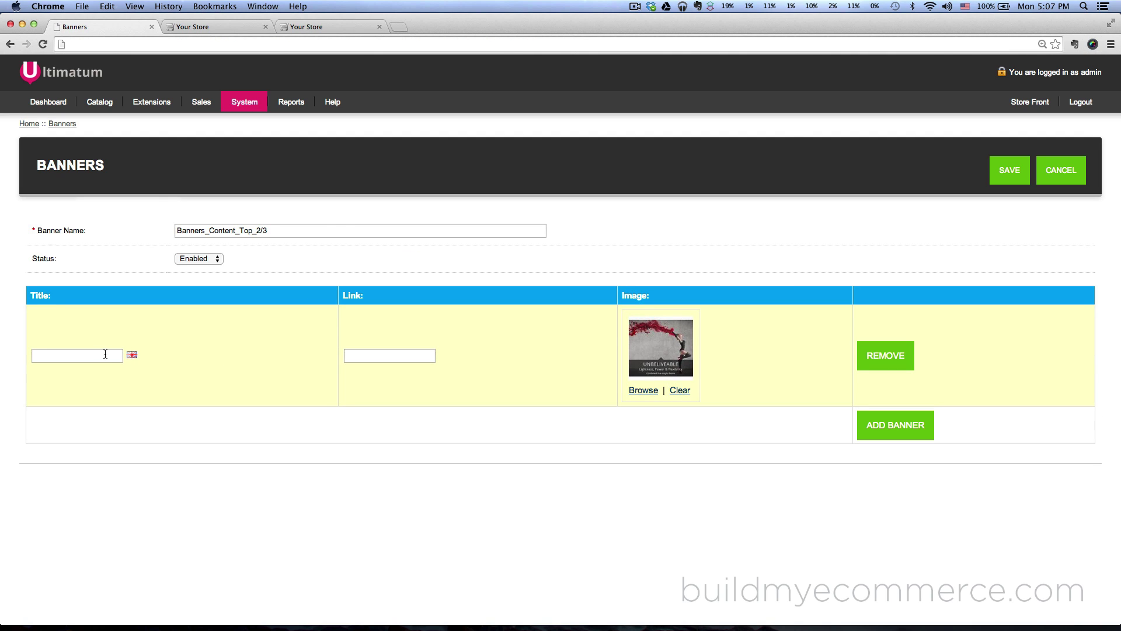
pyautogui.click(105, 354)
pyautogui.write('Banner')
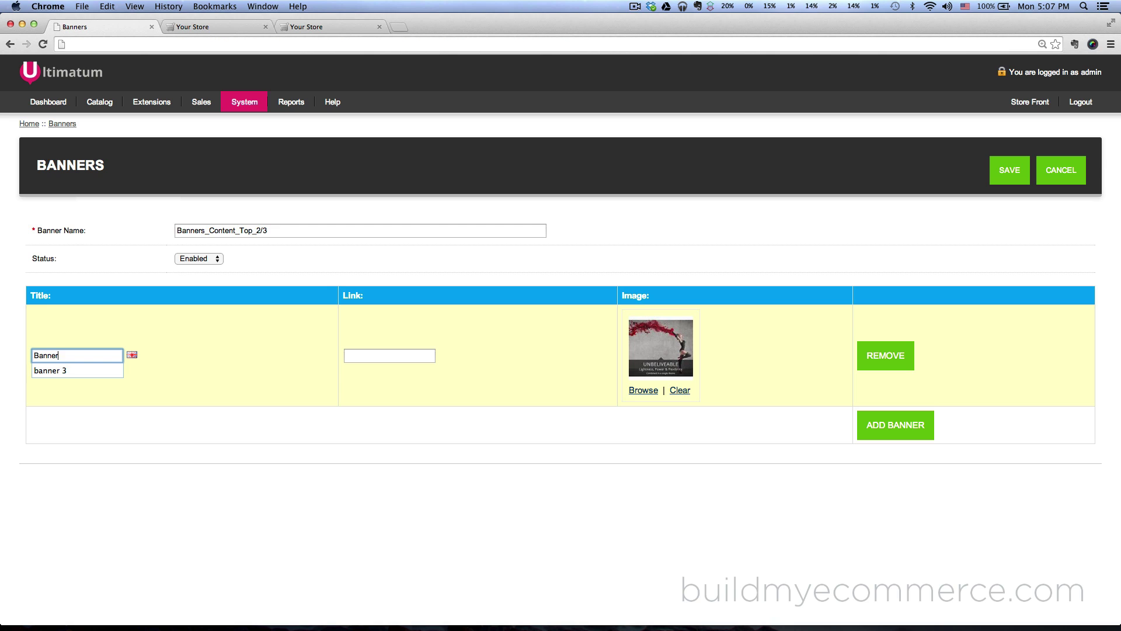
pyautogui.write('_01')
pyautogui.click(686, 489)
# Step: Add a second banner titled Banner_02 with the ban1_2 image and save the group
pyautogui.click(895, 428)
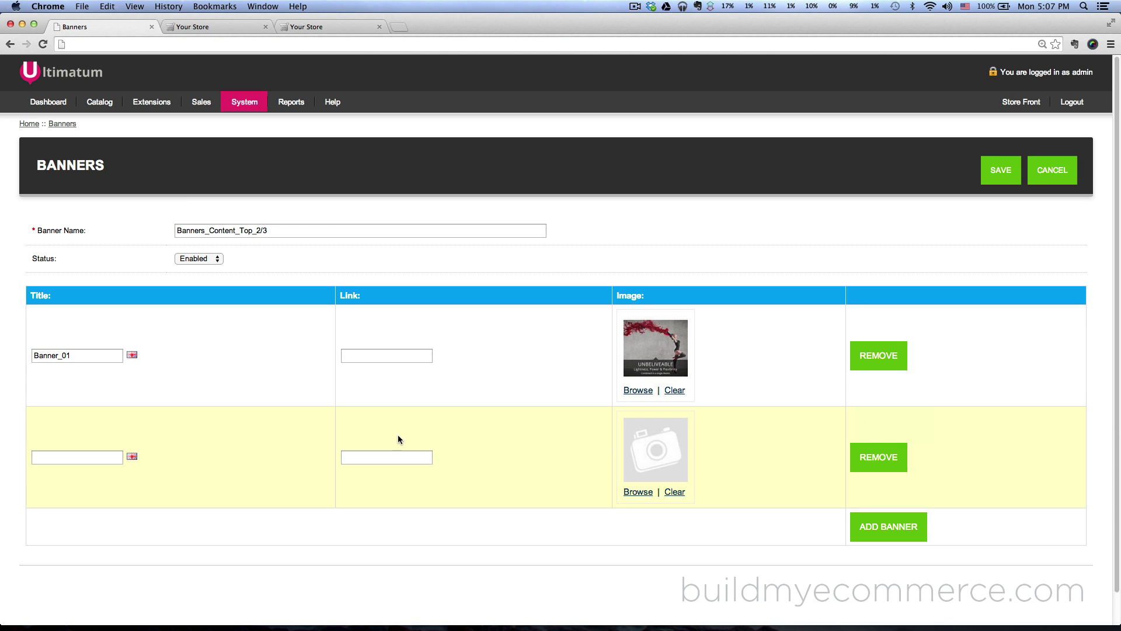
pyautogui.click(638, 491)
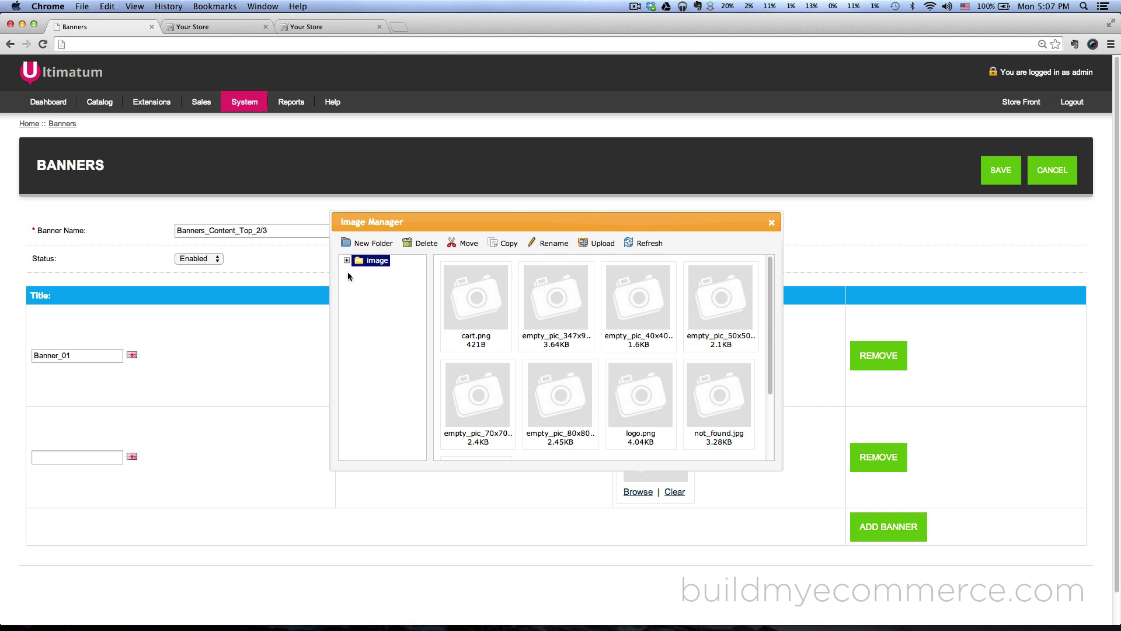
pyautogui.click(391, 272)
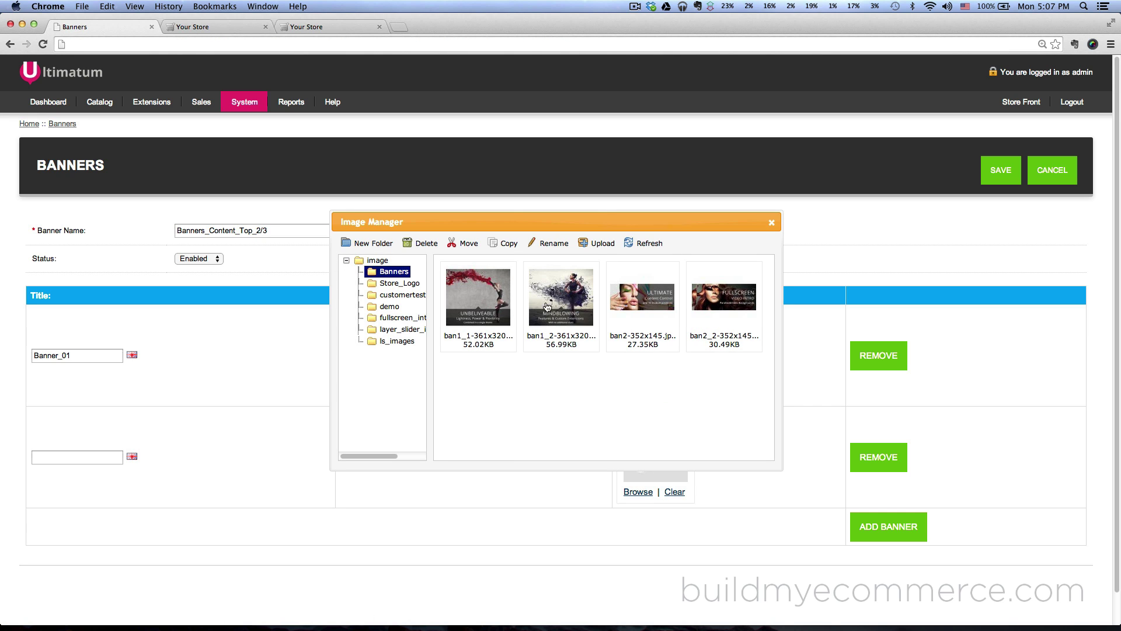
pyautogui.click(560, 305)
pyautogui.click(561, 298)
pyautogui.click(89, 457)
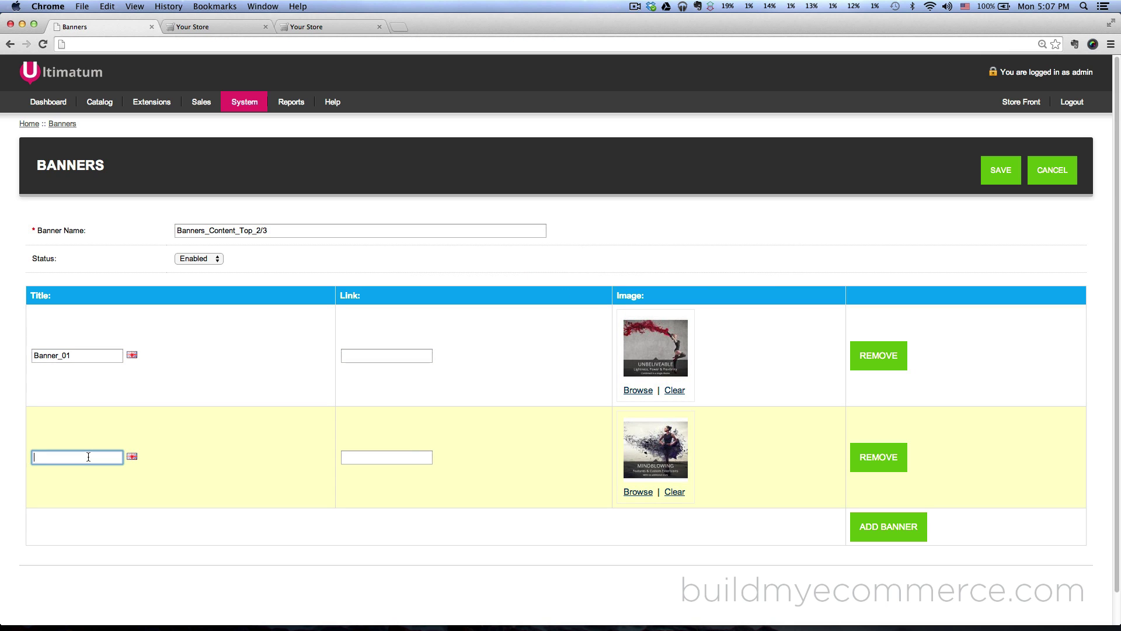
pyautogui.write('Banner_02')
pyautogui.click(386, 457)
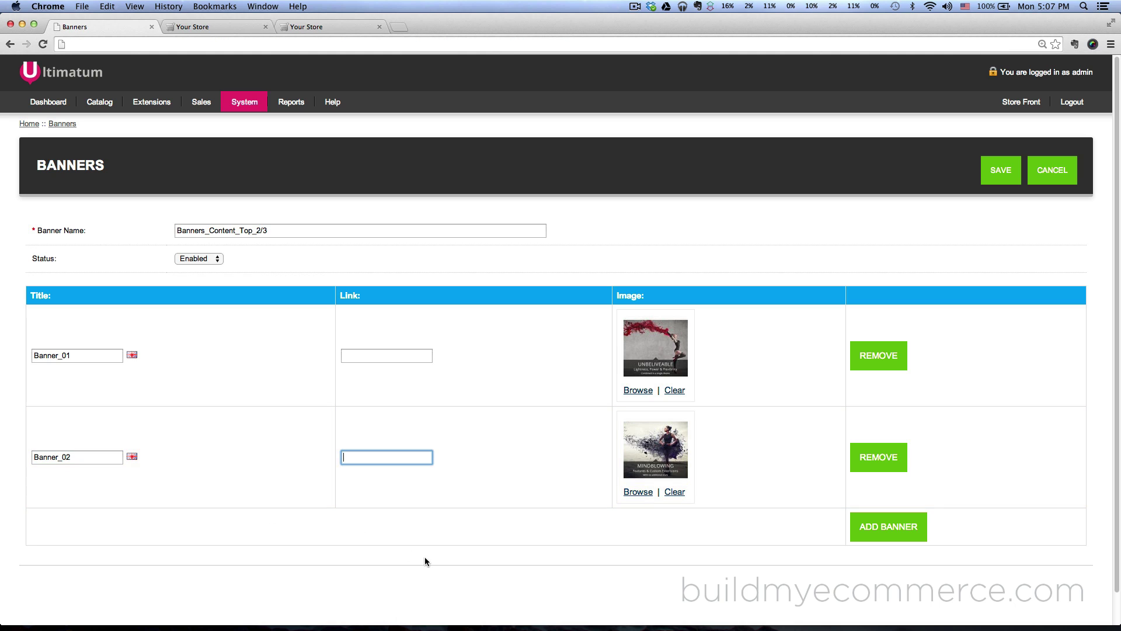
pyautogui.click(732, 575)
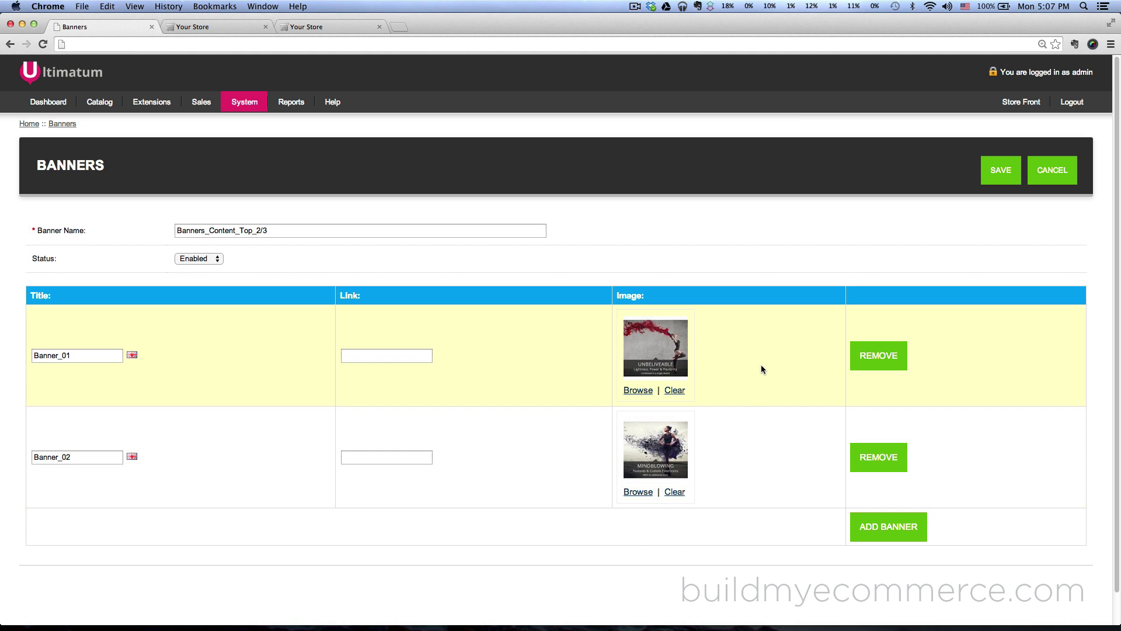
pyautogui.click(1002, 173)
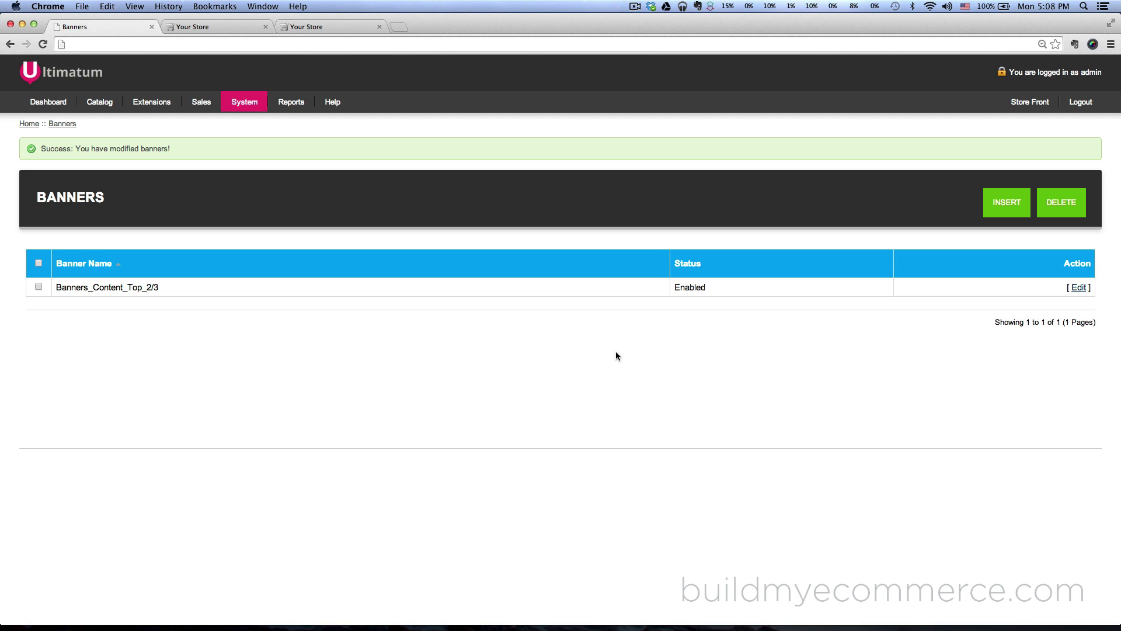
# Step: Create group Banner_Content_Top_1/3_01 with a Banner_01 entry using the ban2 image
pyautogui.click(1003, 207)
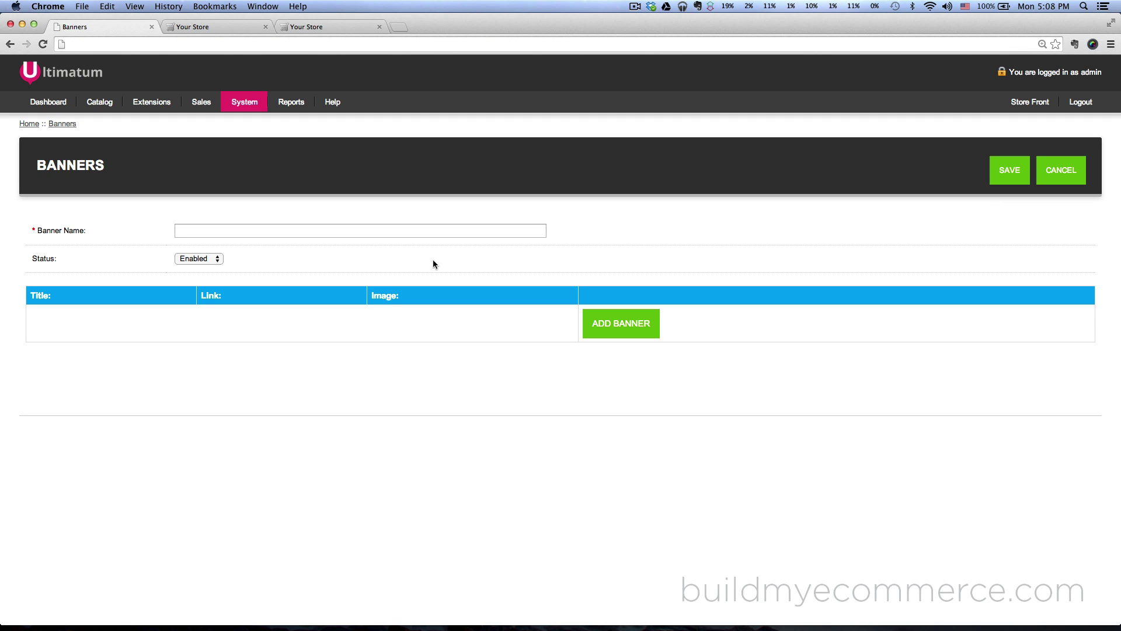
pyautogui.click(338, 233)
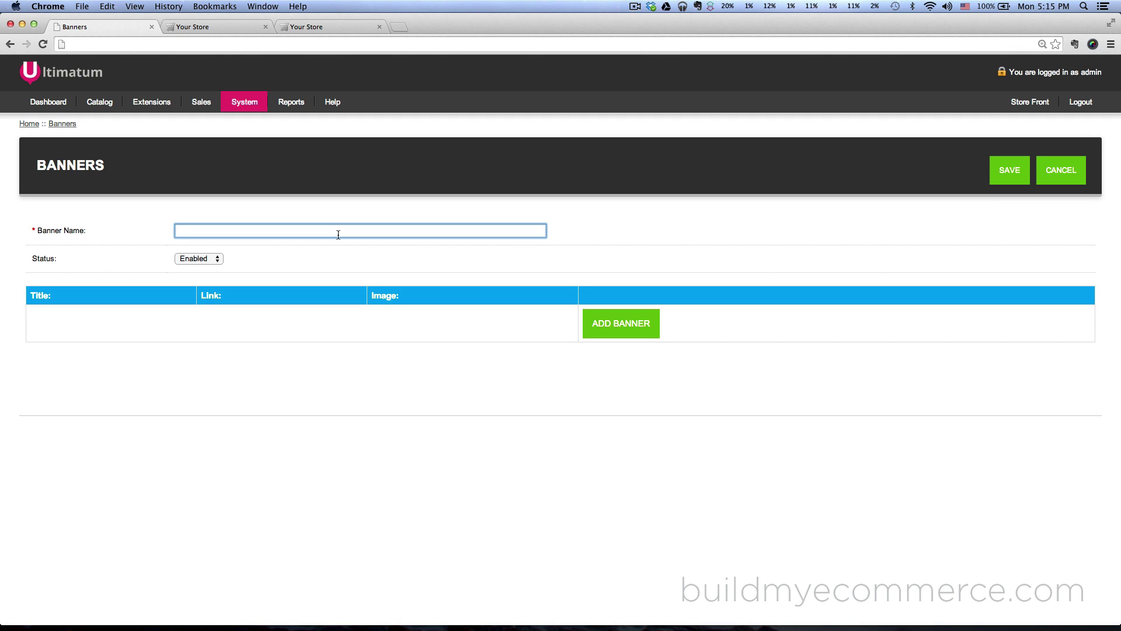
pyautogui.write('Banner_')
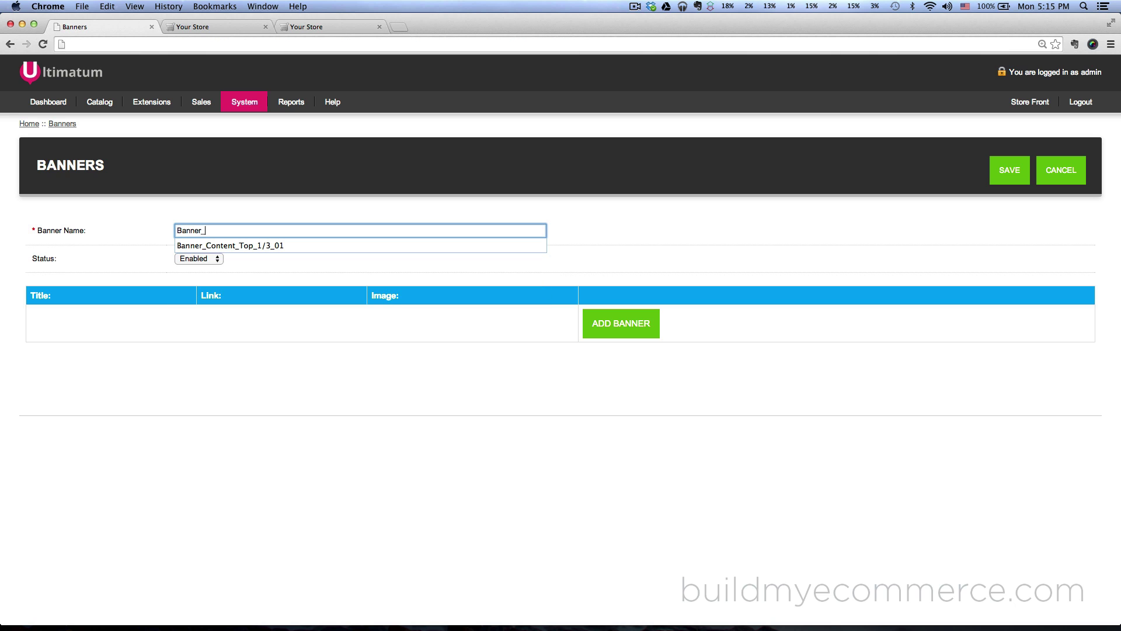
pyautogui.write('Content_Top_1/3_01')
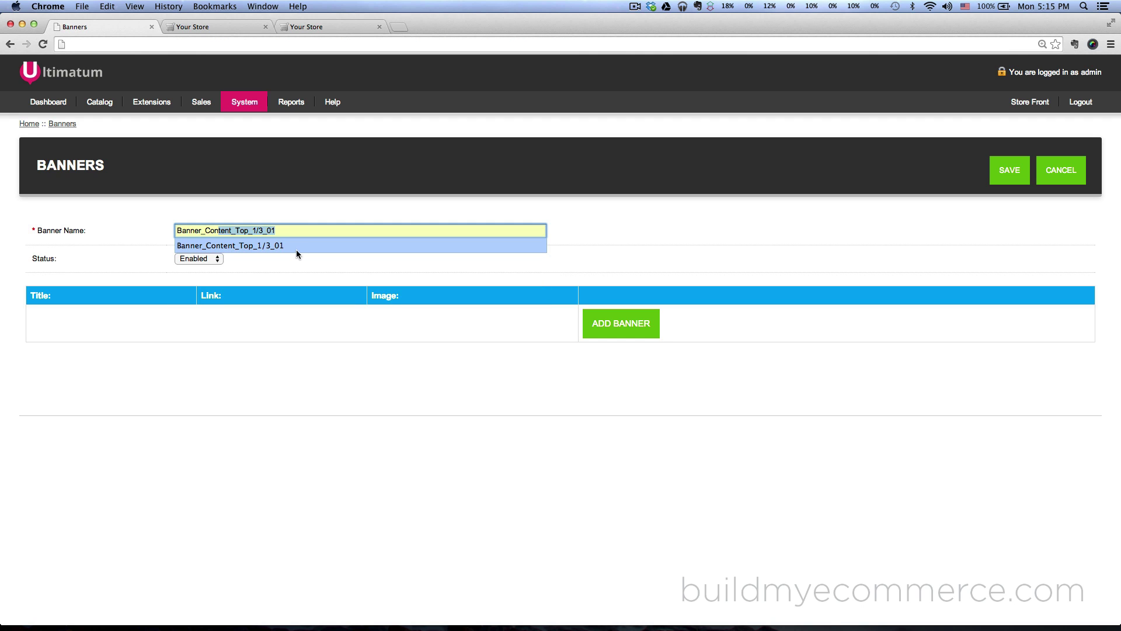
pyautogui.click(276, 246)
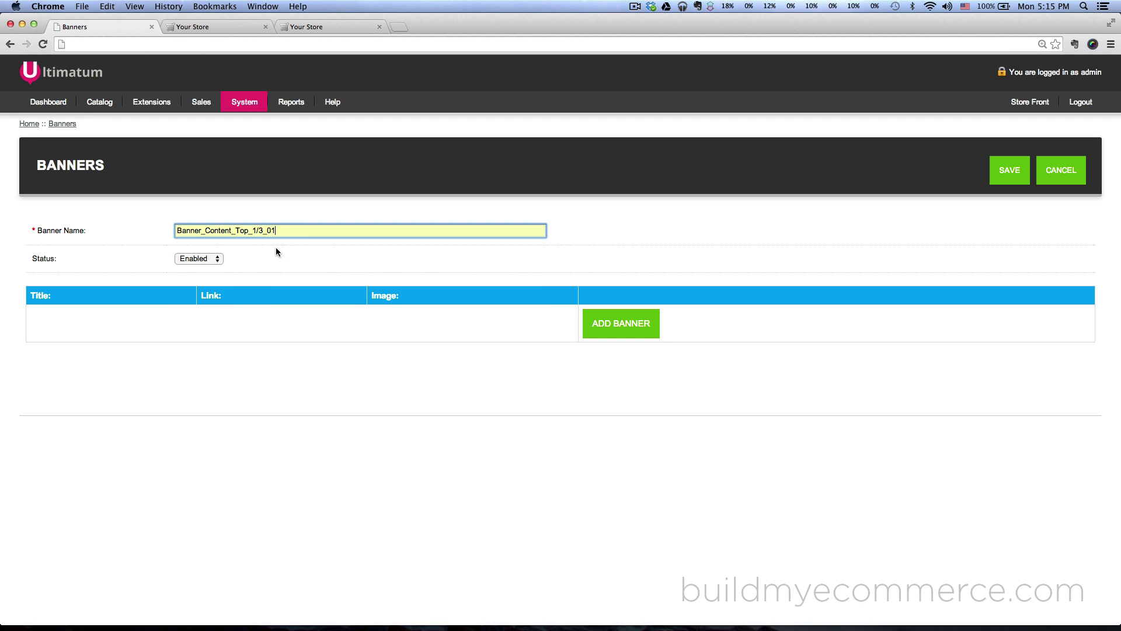
pyautogui.click(621, 324)
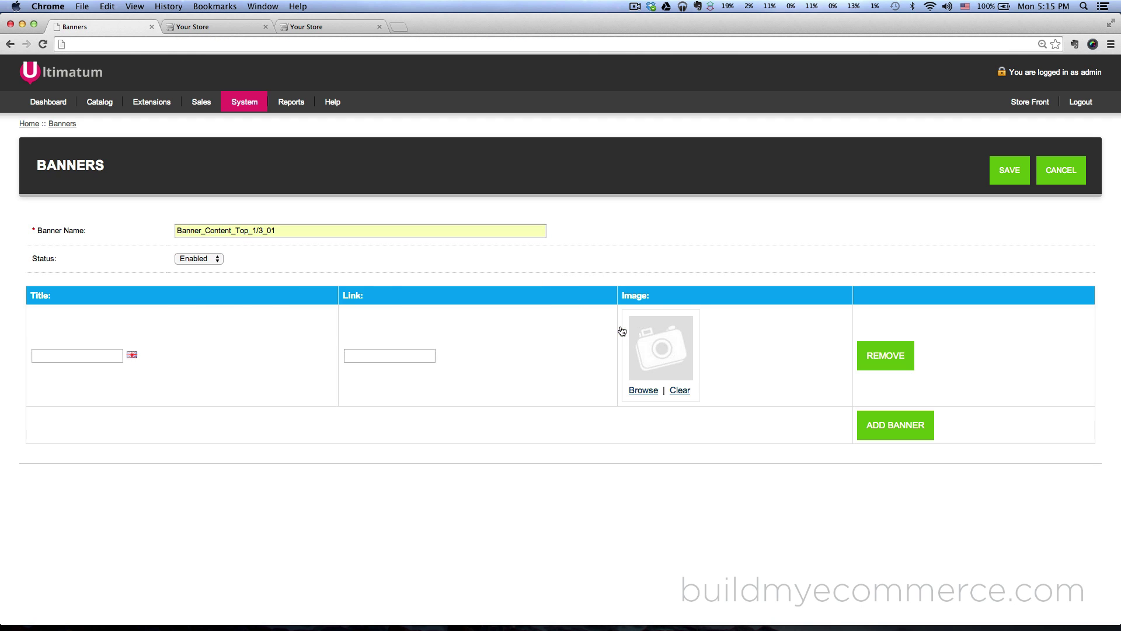
pyautogui.click(111, 351)
pyautogui.write('Bann')
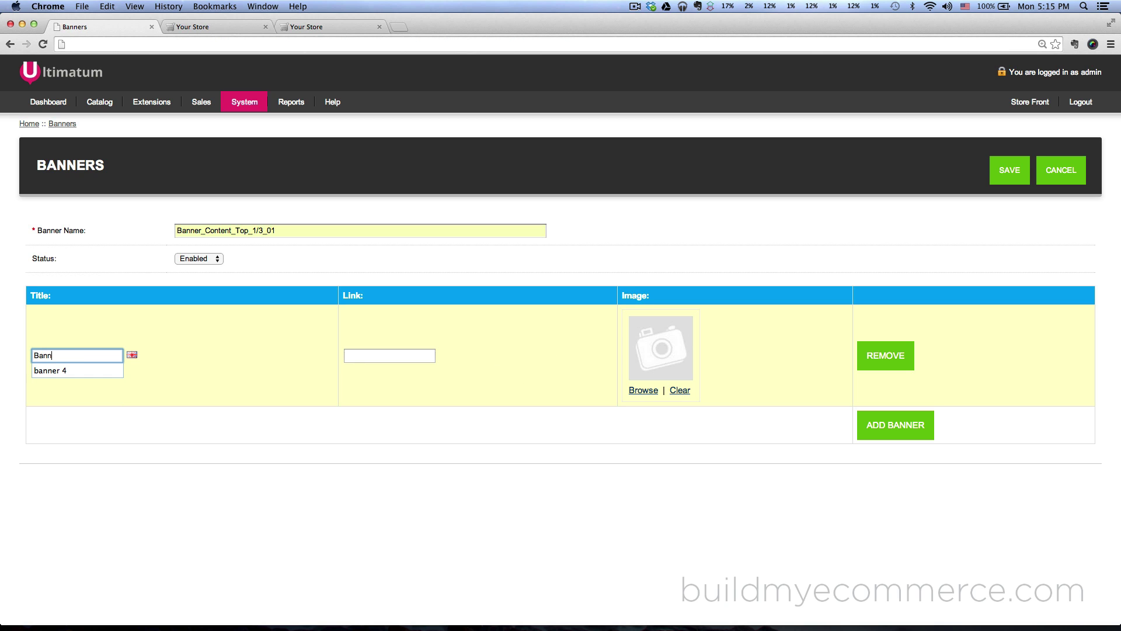
pyautogui.write('er_01')
pyautogui.click(643, 391)
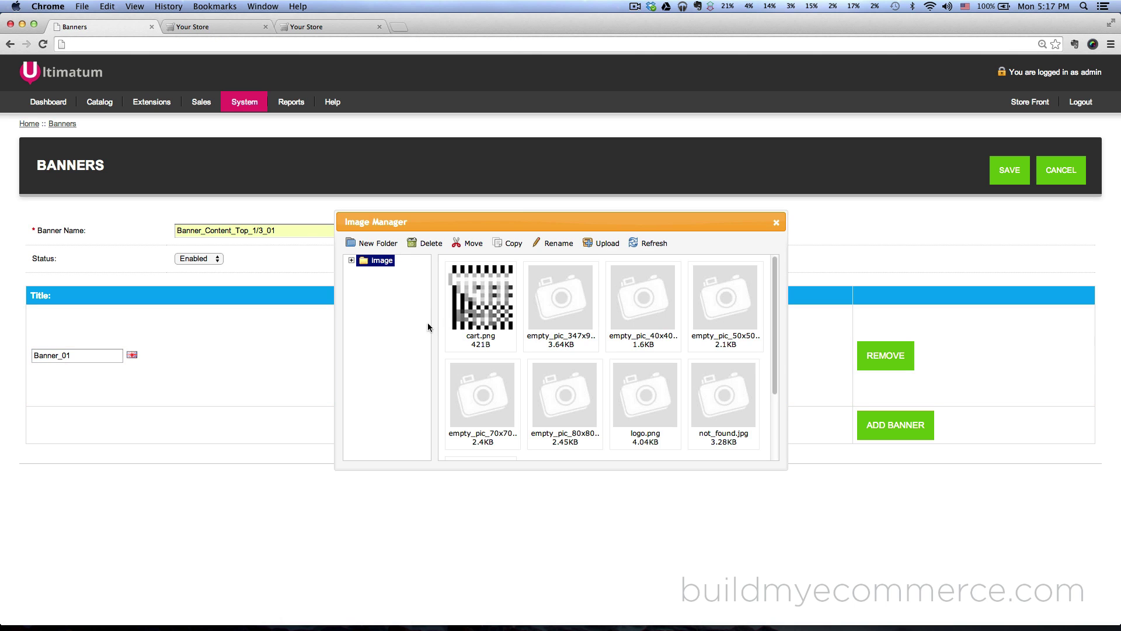
pyautogui.click(398, 271)
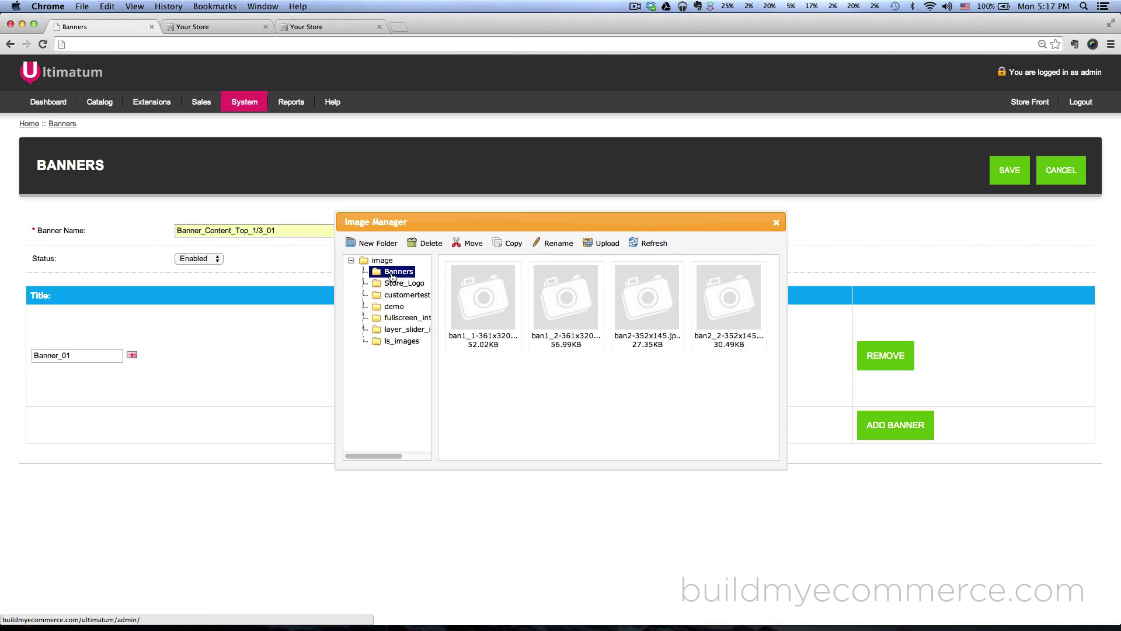
pyautogui.doubleClick(648, 297)
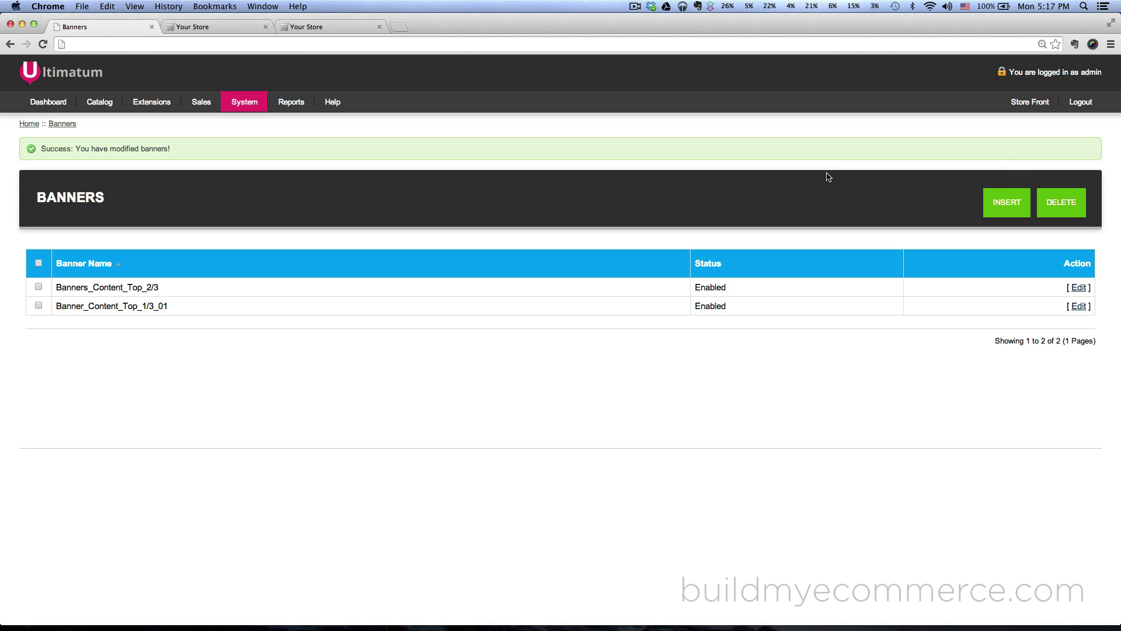
# Step: Start a new banner group named Banner_Content_Top_1/3_02
pyautogui.click(998, 209)
pyautogui.click(320, 232)
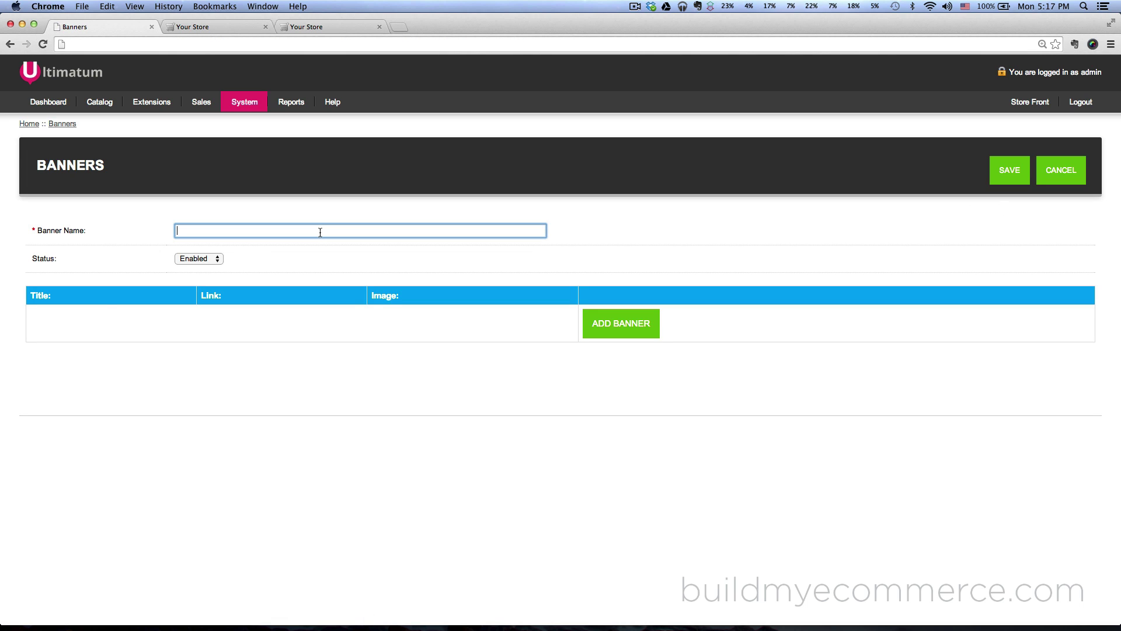
pyautogui.write('Bann')
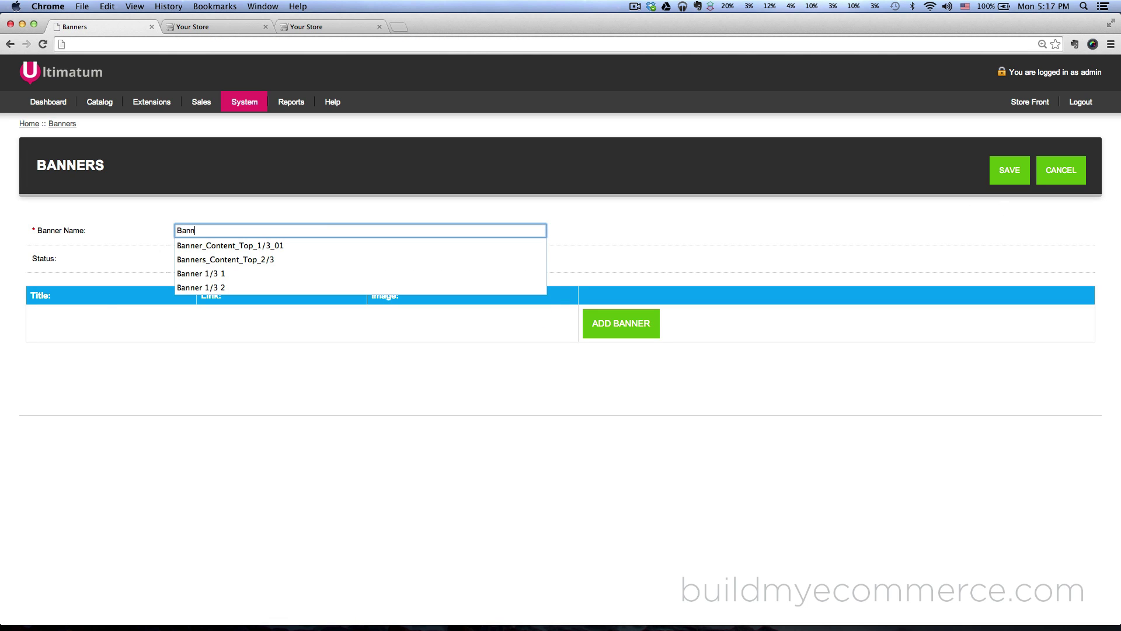
pyautogui.click(261, 245)
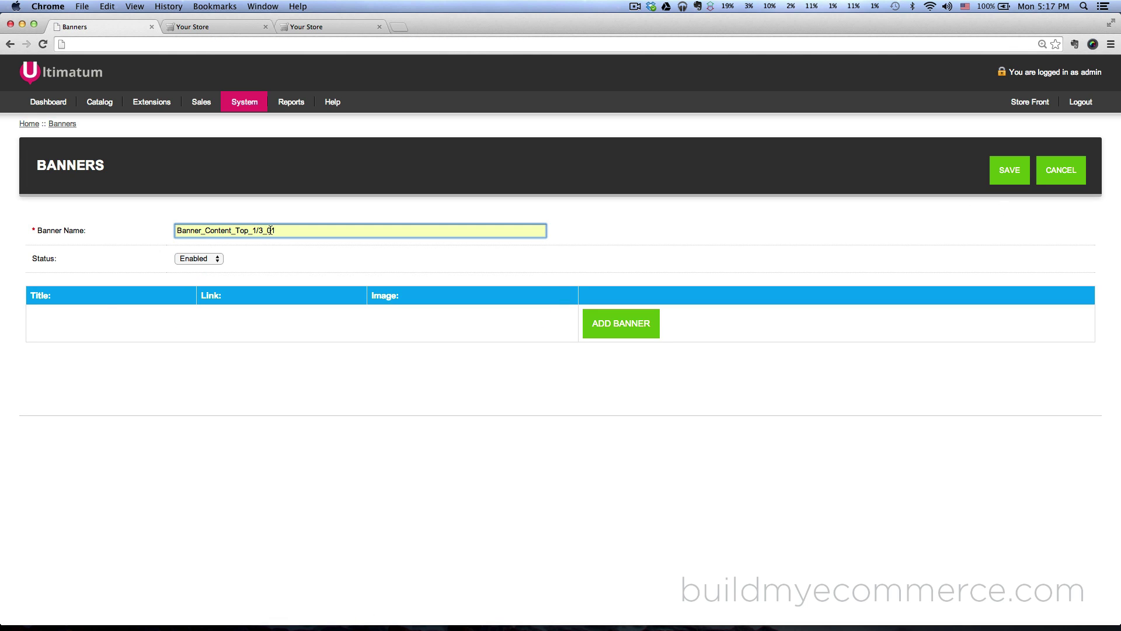
pyautogui.press('BackSpace')
pyautogui.write('2')
pyautogui.click(541, 352)
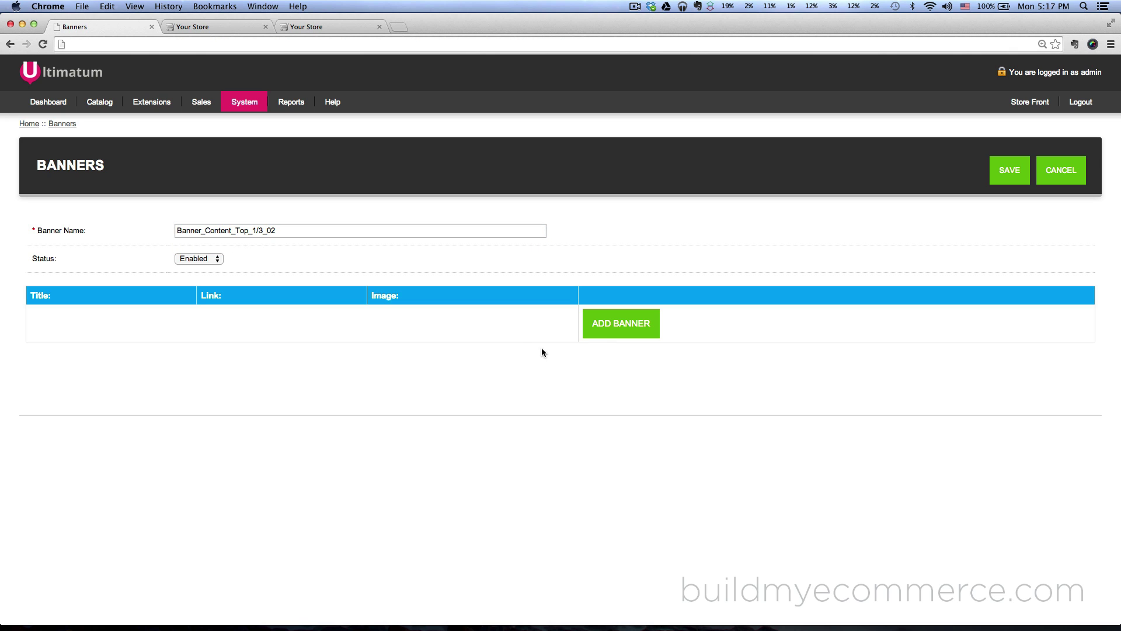
# Step: Add a Banner_02 entry with the ban2_2 image and save the group
pyautogui.click(612, 331)
pyautogui.click(73, 354)
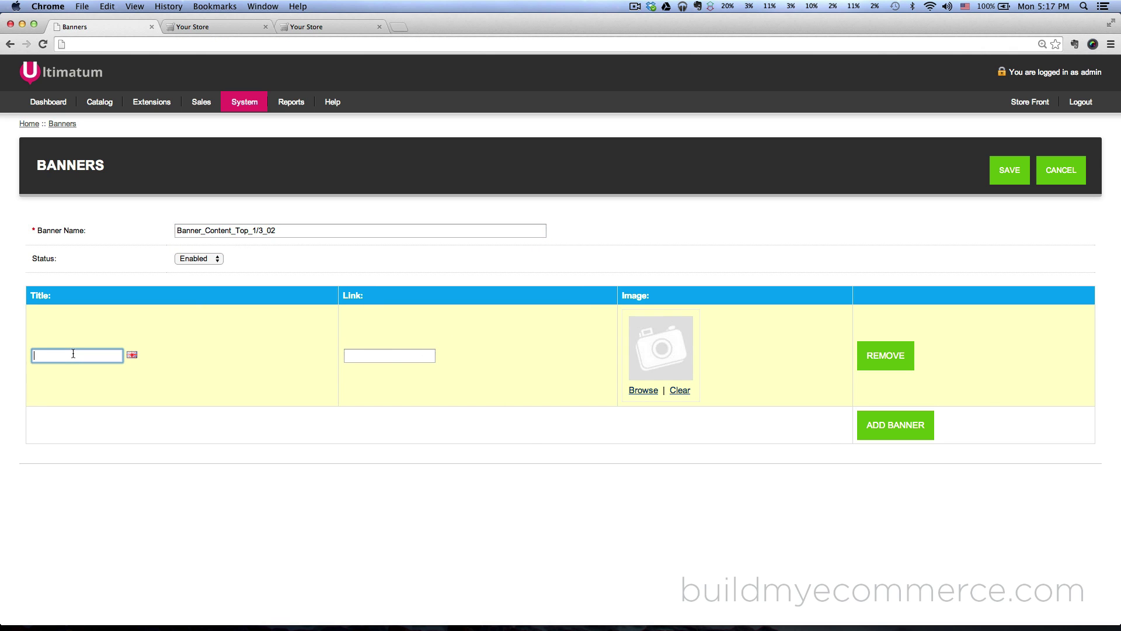
pyautogui.write('Banner_02')
pyautogui.click(637, 391)
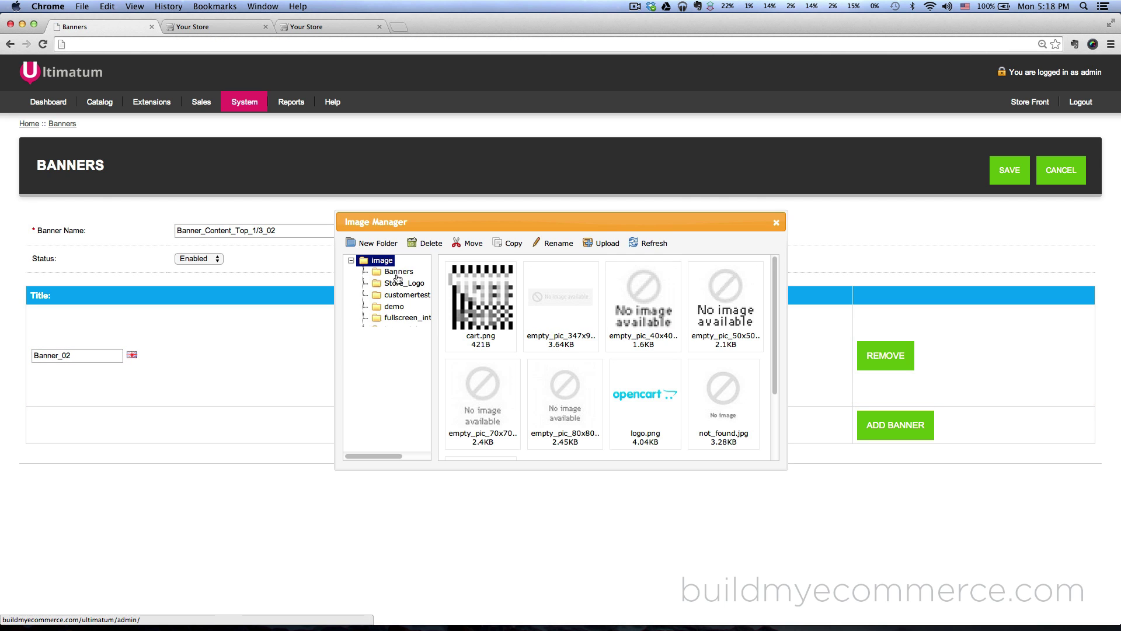
pyautogui.click(388, 272)
pyautogui.doubleClick(748, 303)
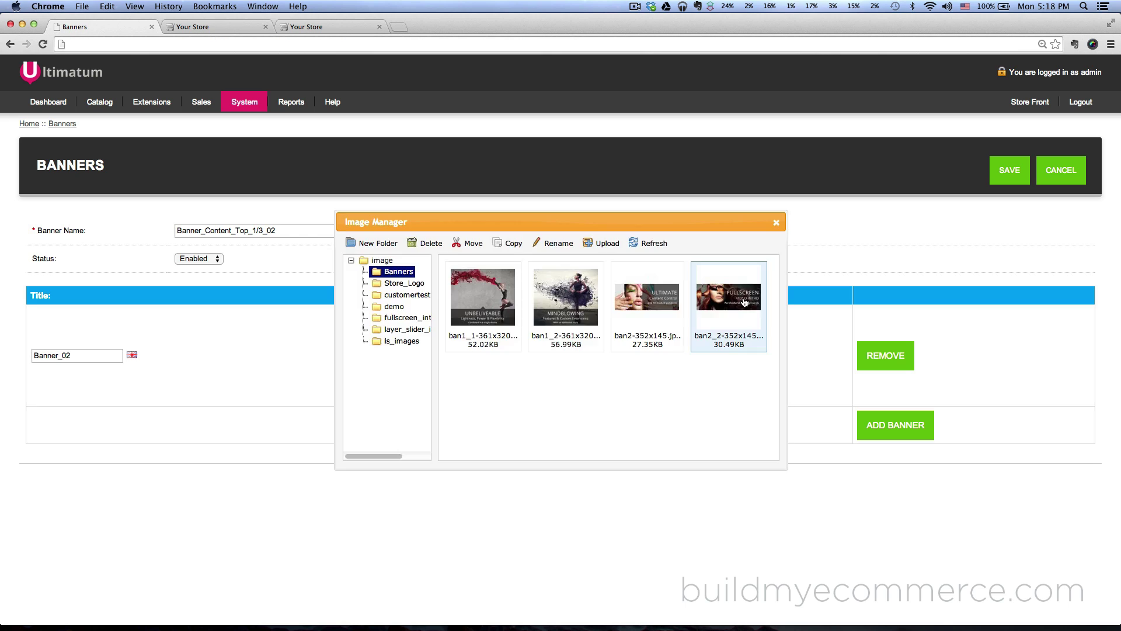
pyautogui.click(1010, 172)
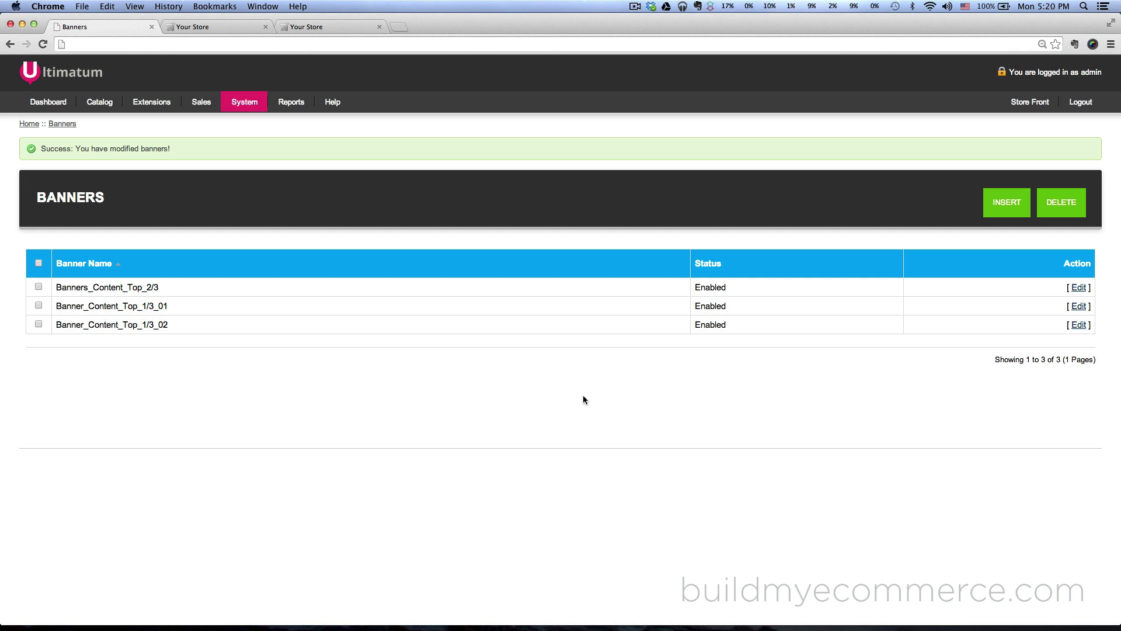
# Step: Open the Banner module's settings from Extensions > Modules
pyautogui.moveTo(153, 103)
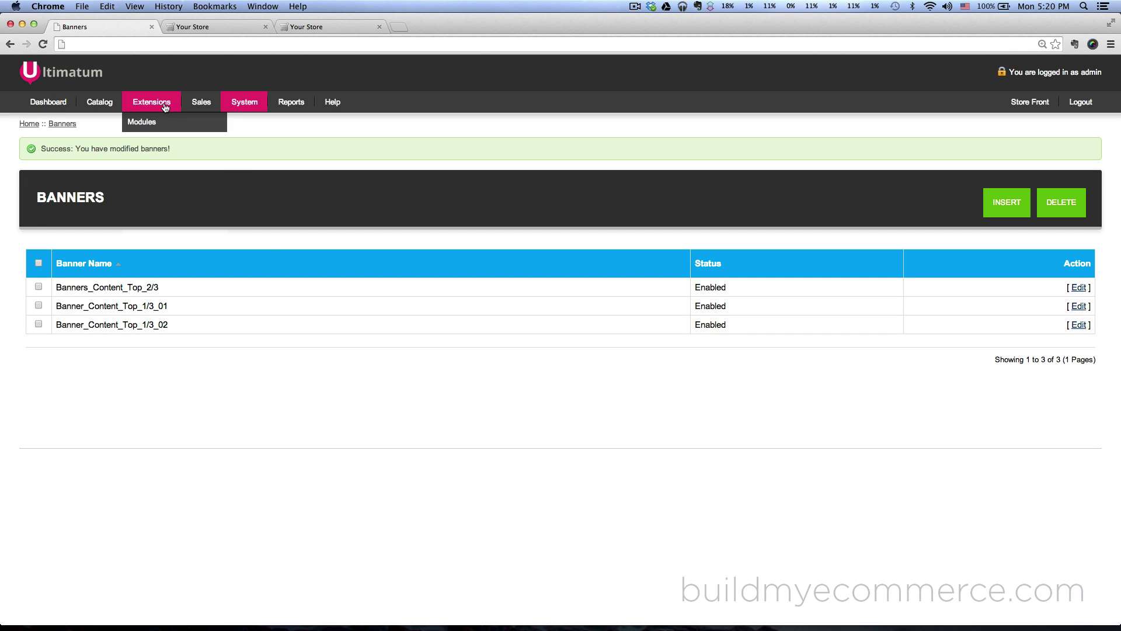
pyautogui.click(155, 123)
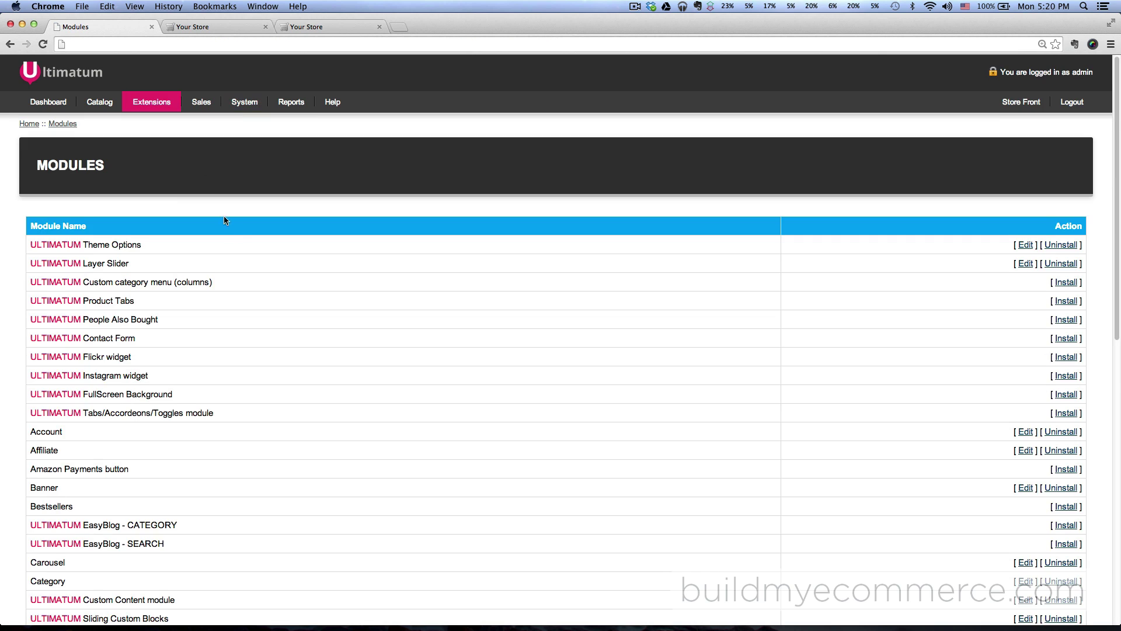
pyautogui.scroll(-4, 236, 233)
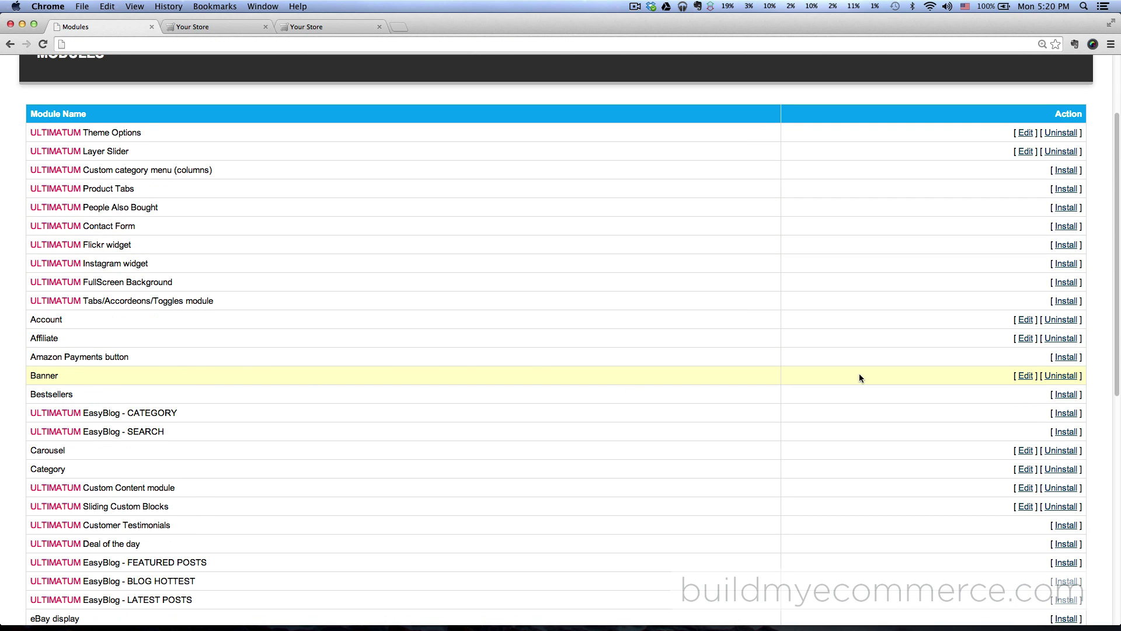
pyautogui.click(1026, 375)
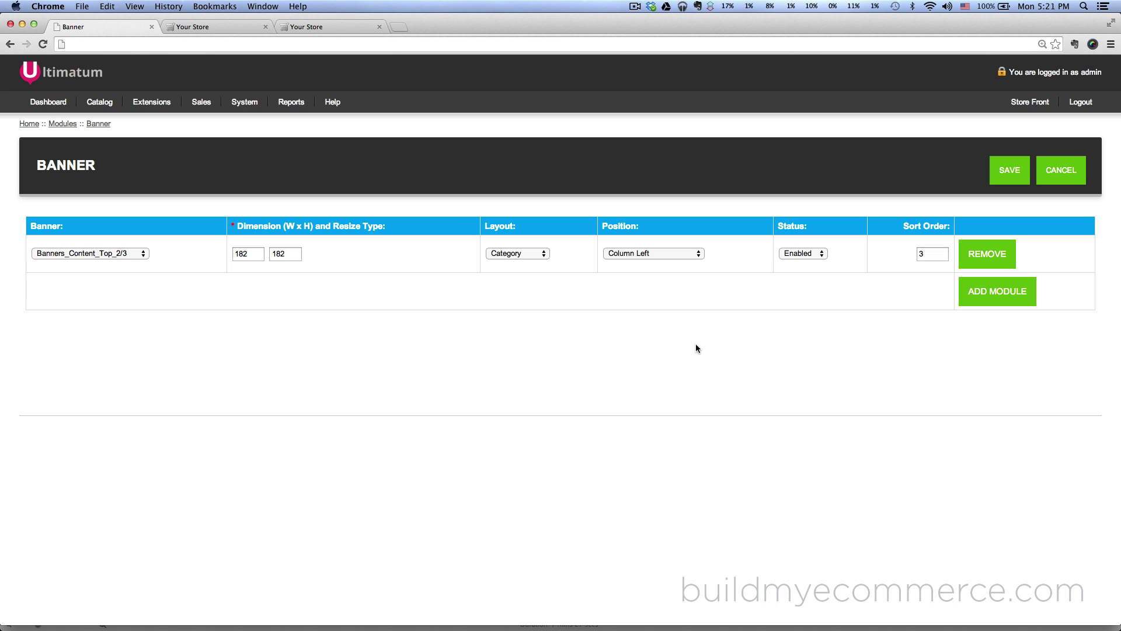
# Step: Replace the existing placement with Banner_Content_Top_1/3_01 at 352×145
pyautogui.click(982, 255)
pyautogui.click(930, 255)
pyautogui.click(134, 256)
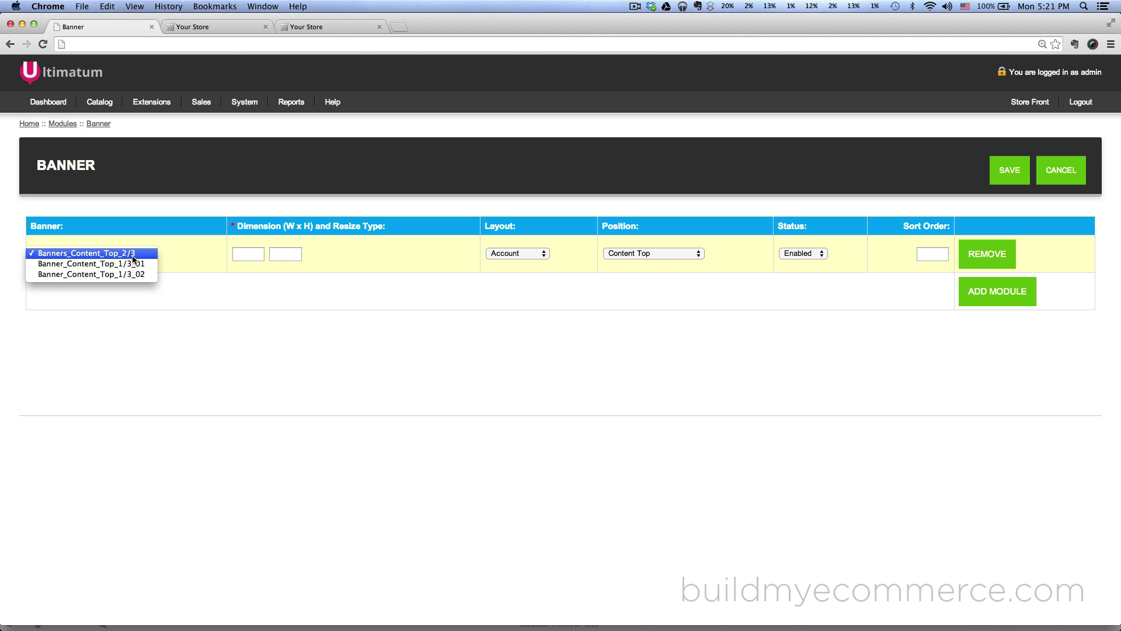
pyautogui.click(119, 264)
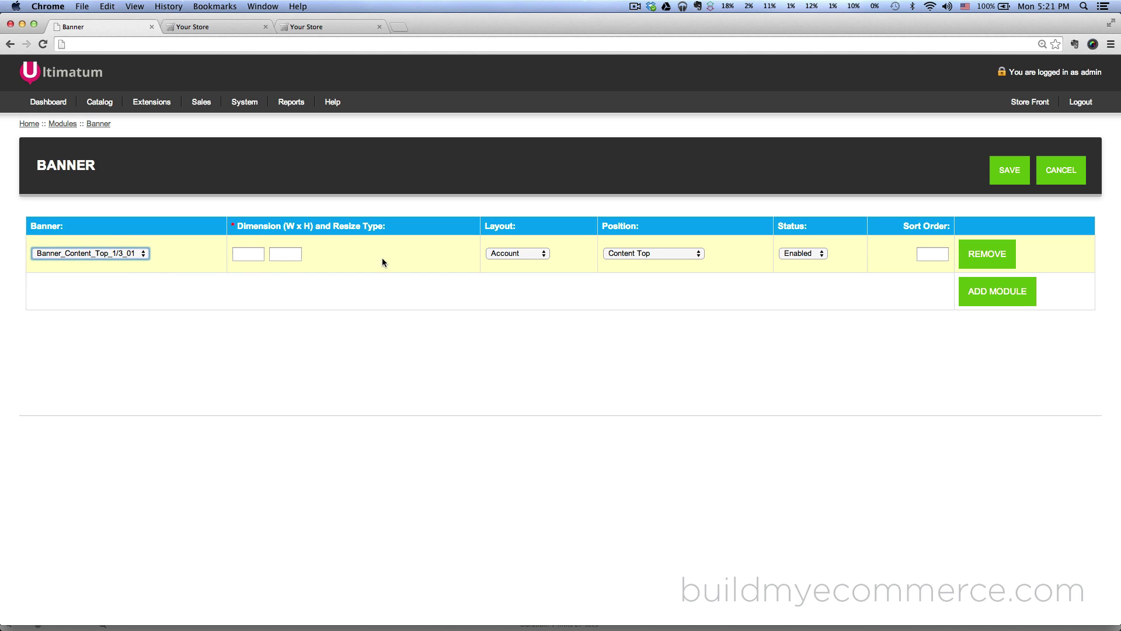
pyautogui.click(259, 252)
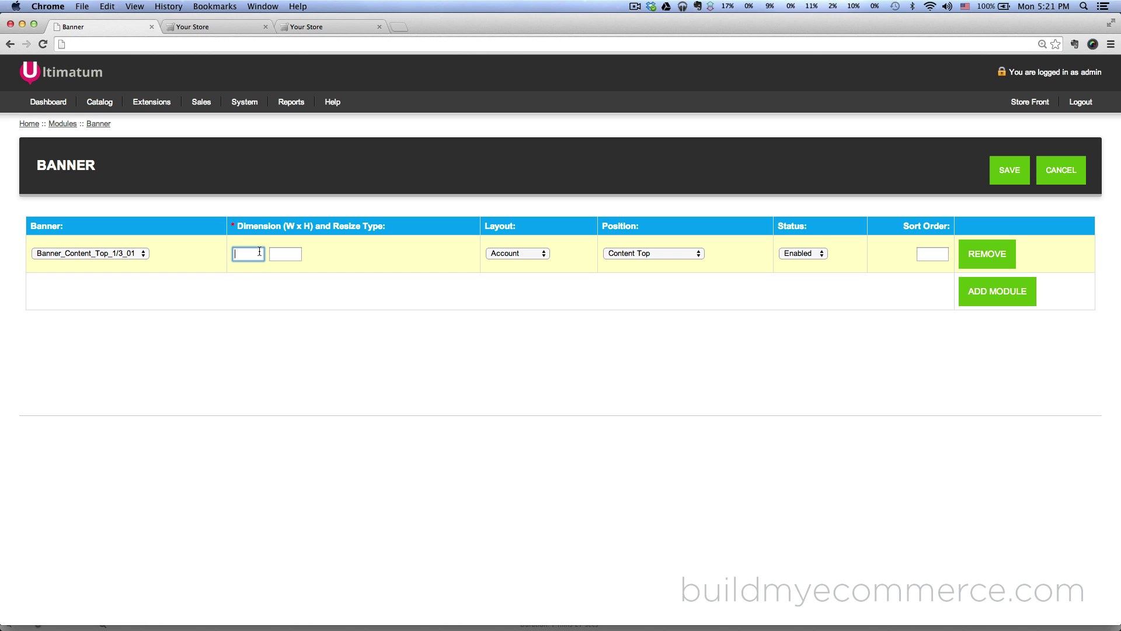
pyautogui.write('352')
pyautogui.press('Tab')
pyautogui.write('1')
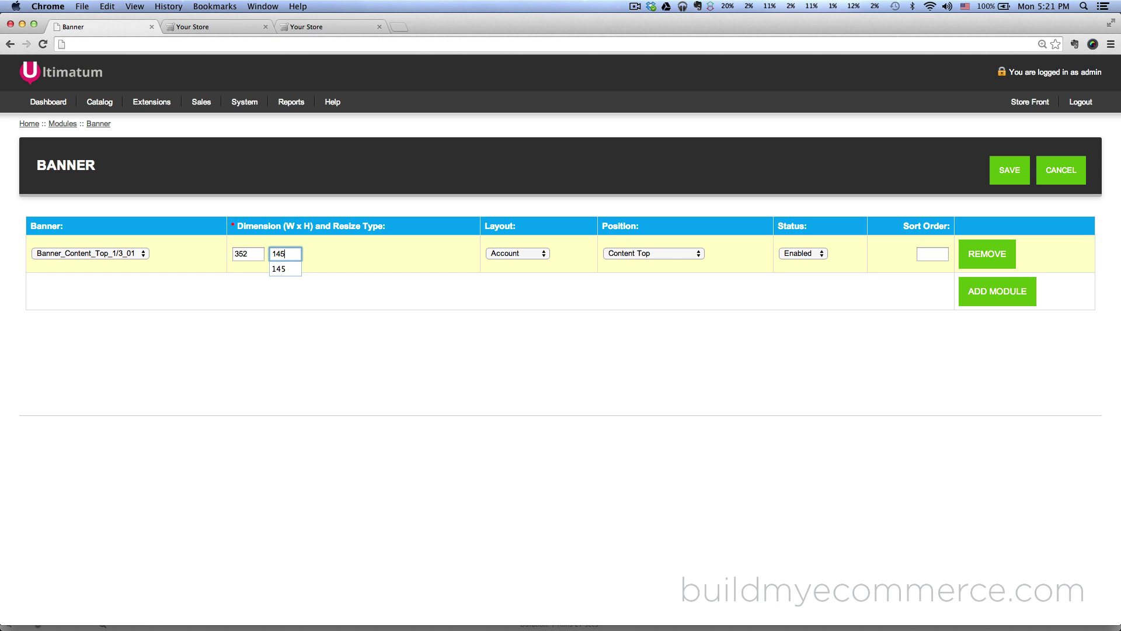
pyautogui.write('45')
pyautogui.press('Tab')
# Step: Place that module on the Home layout at Content Top 1/3 Last
pyautogui.click(506, 255)
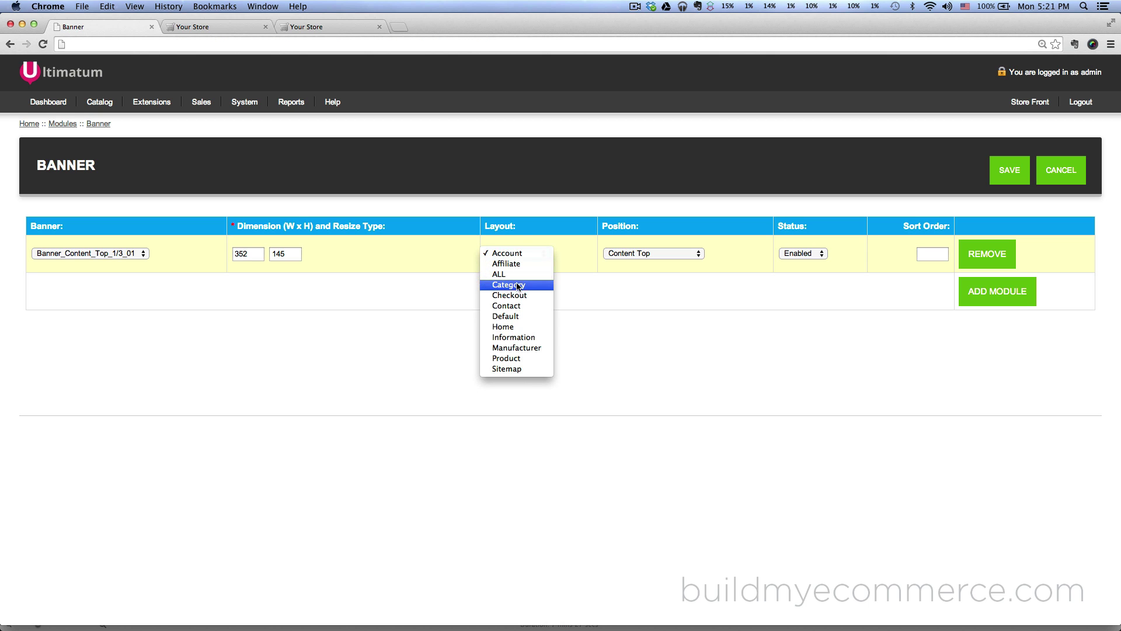
pyautogui.click(523, 326)
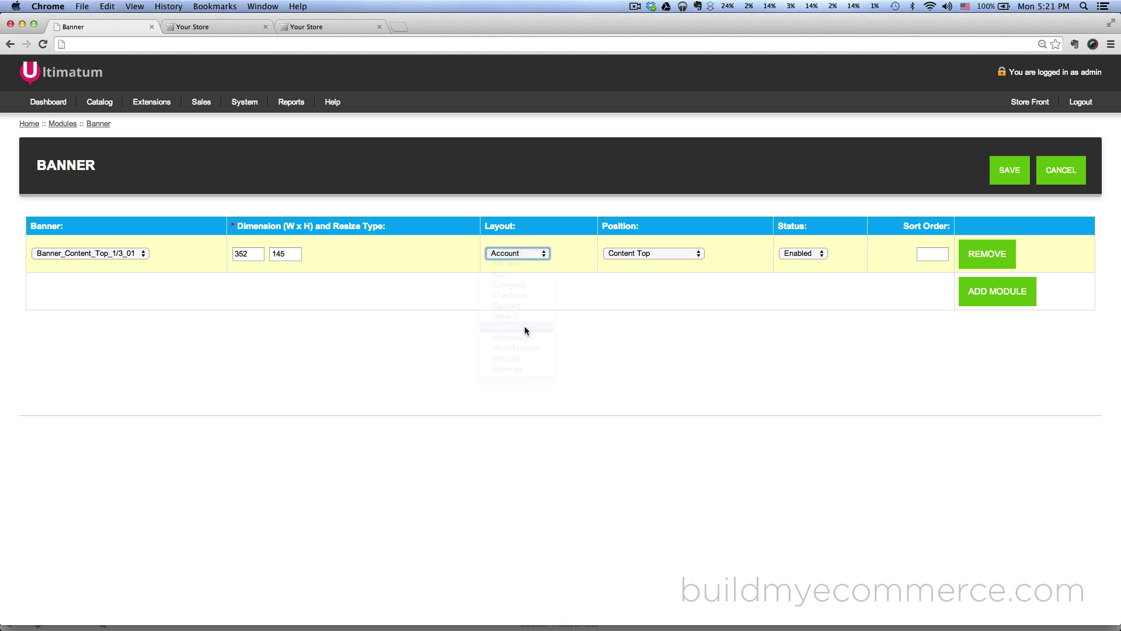
pyautogui.click(637, 254)
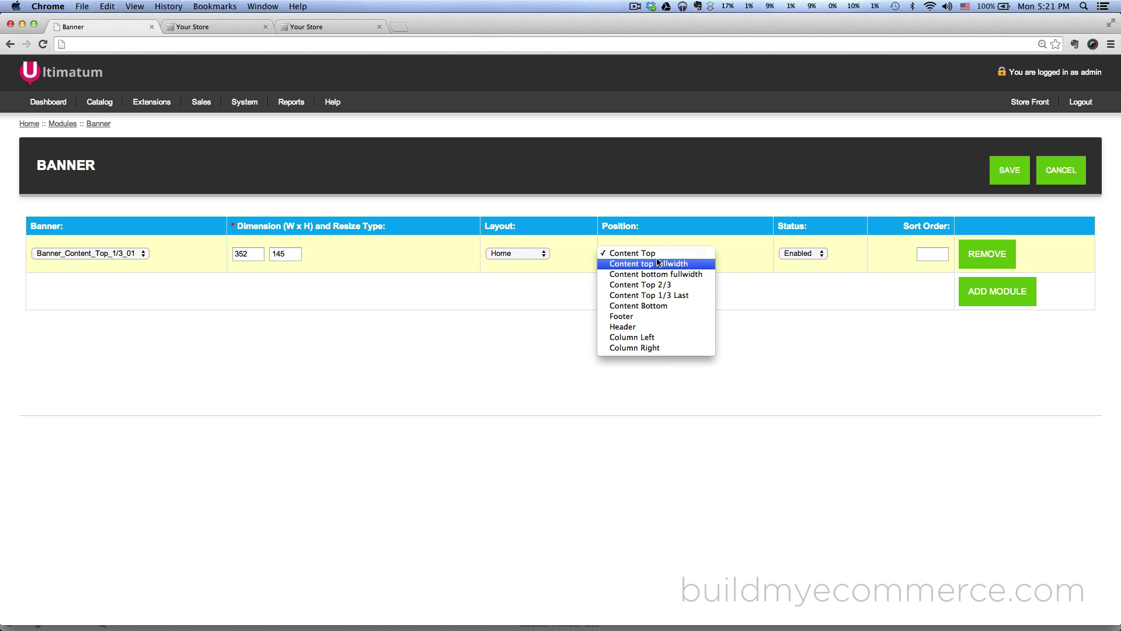
pyautogui.click(678, 294)
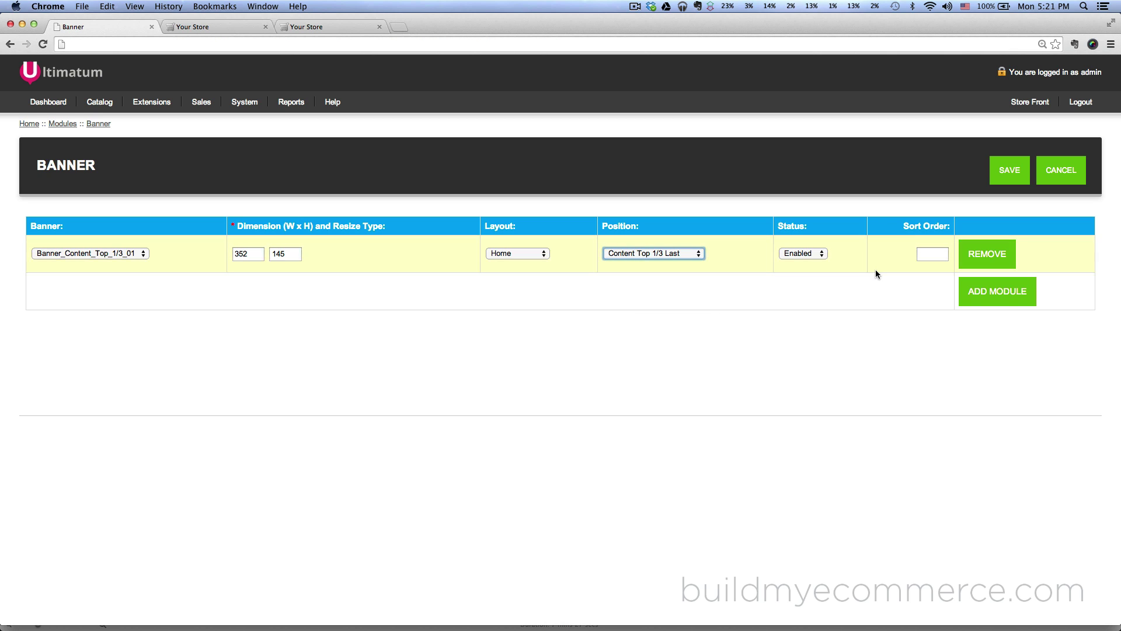
# Step: Add a second row: Banner_Content_Top_1/3_02 at 352×145, Home, Content Top 1/3 Last
pyautogui.click(979, 297)
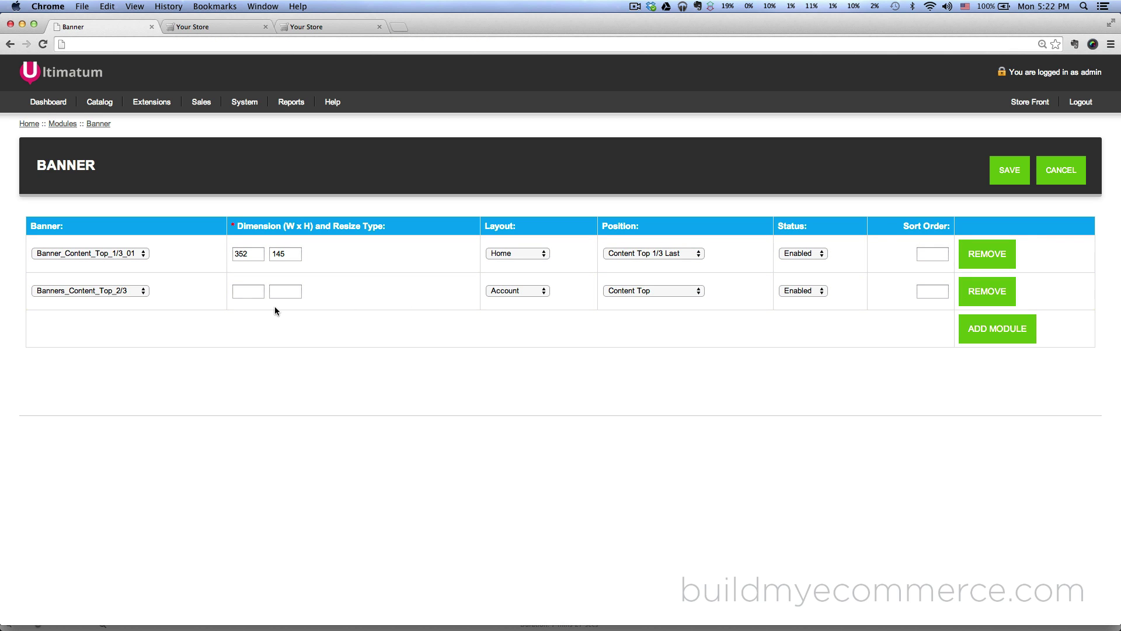
pyautogui.click(127, 290)
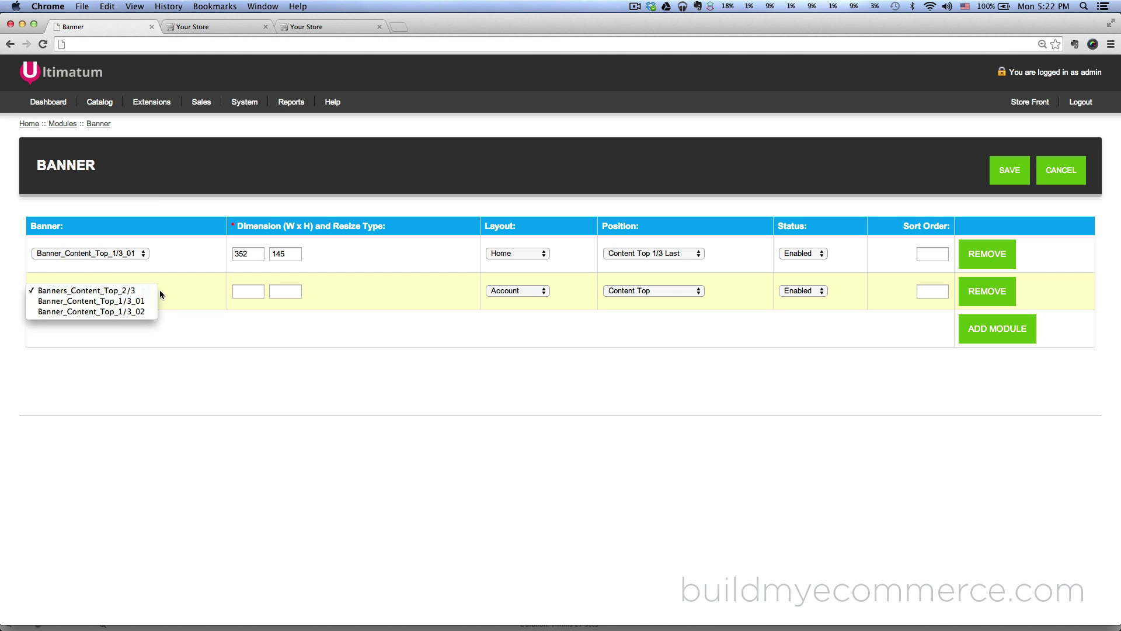
pyautogui.click(129, 313)
pyautogui.click(244, 294)
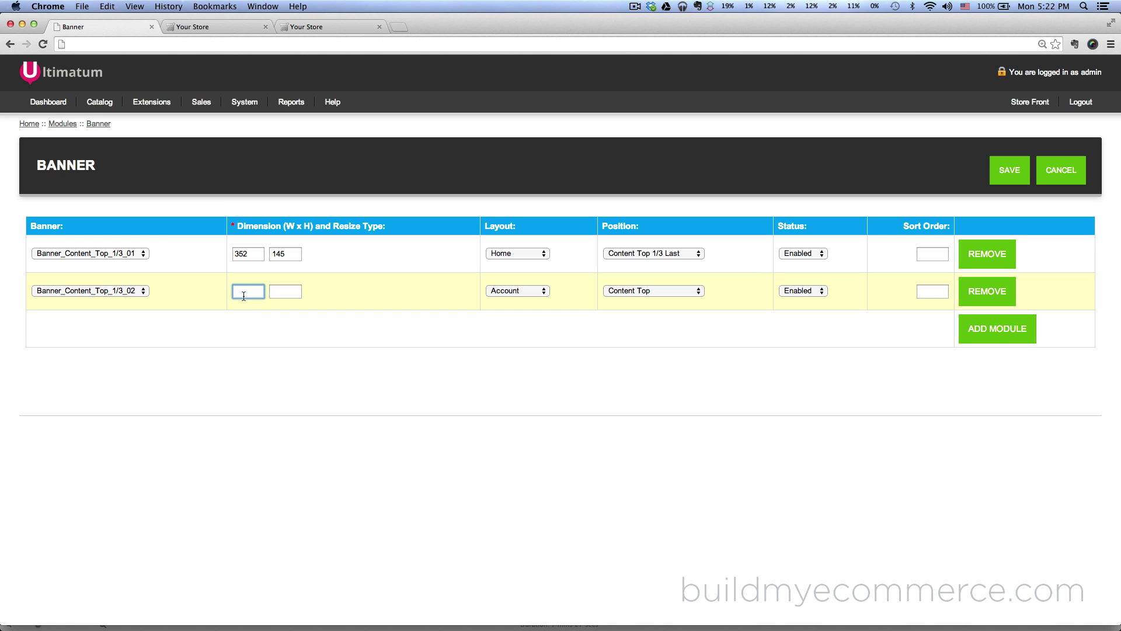
pyautogui.write('352')
pyautogui.click(285, 291)
pyautogui.write('145')
pyautogui.click(496, 293)
pyautogui.click(507, 368)
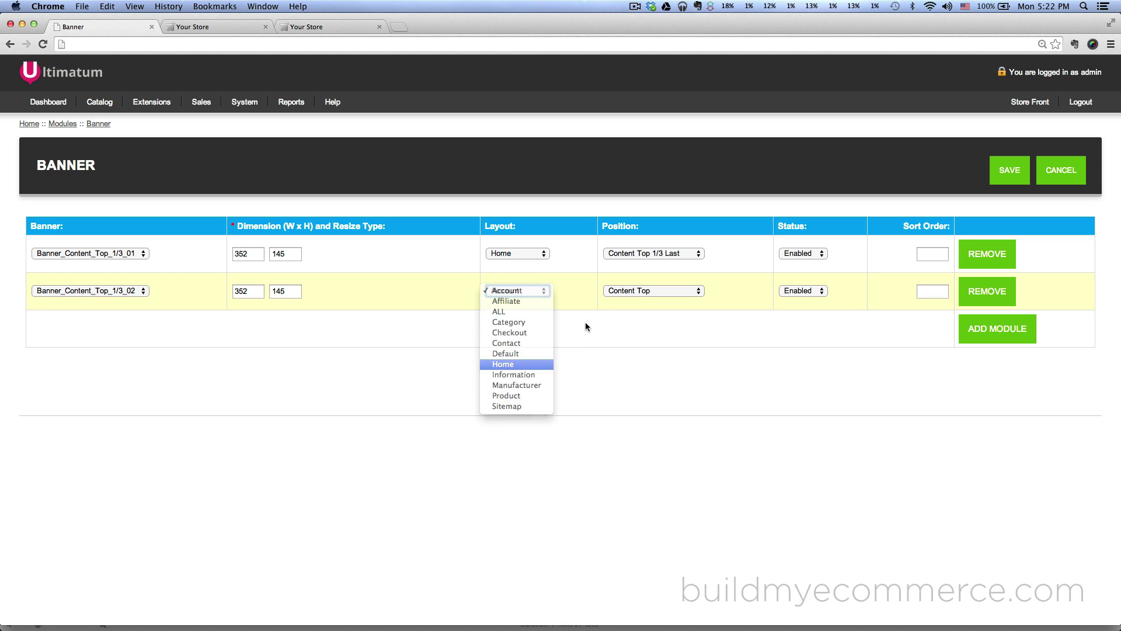
pyautogui.click(635, 292)
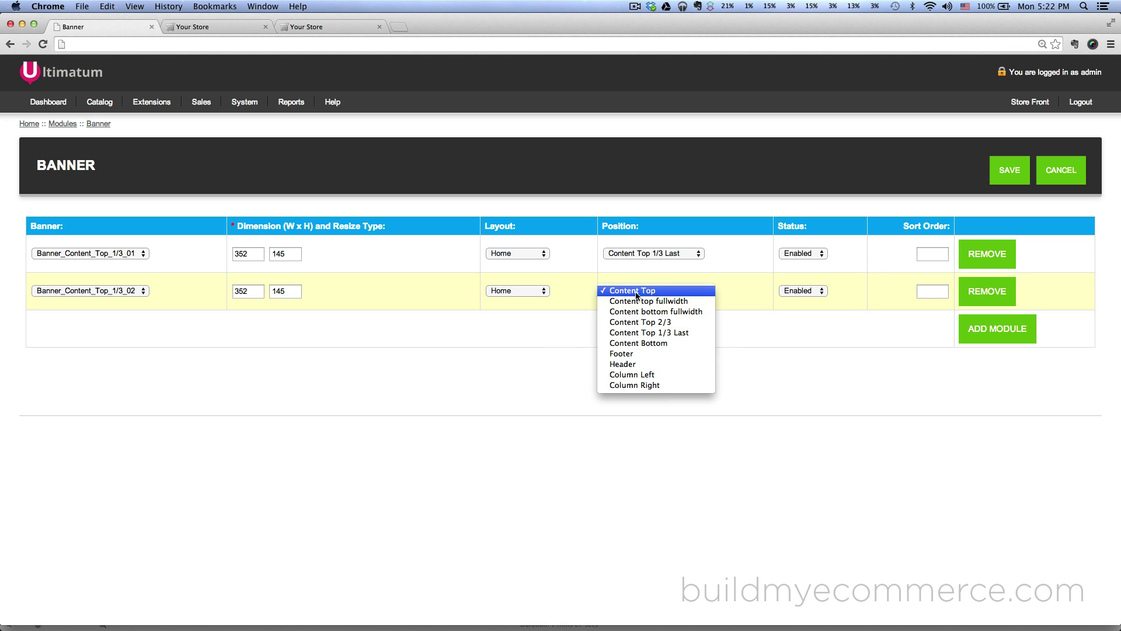
pyautogui.click(675, 332)
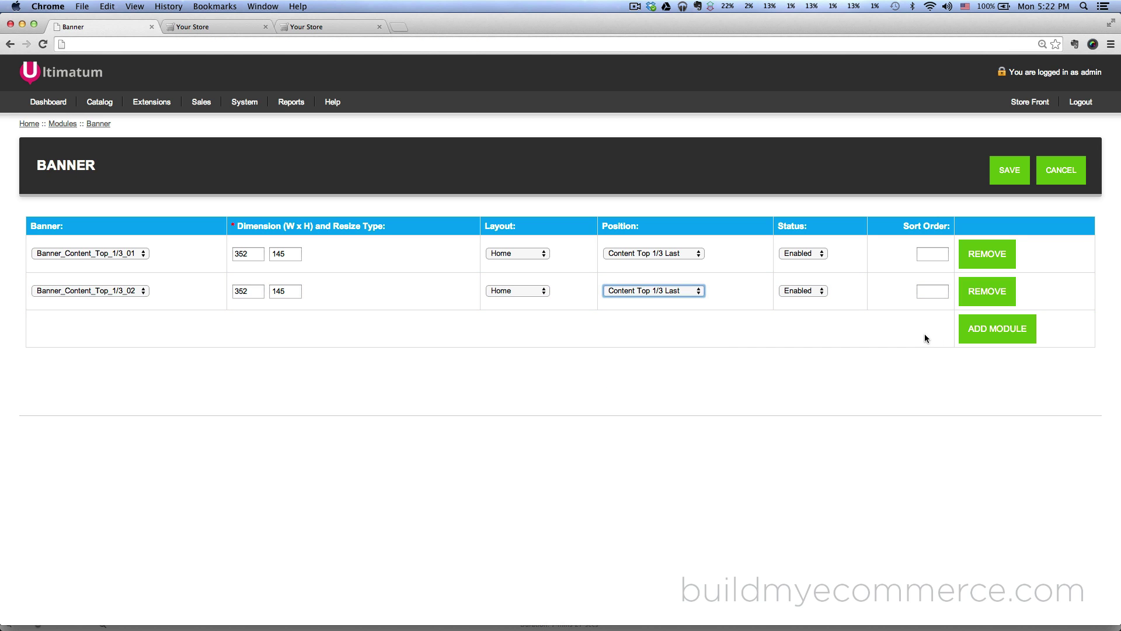
# Step: Add a third row: Banners_Content_Top_2/3 at 361×320, Home, Content Top 2/3
pyautogui.click(990, 333)
pyautogui.click(129, 327)
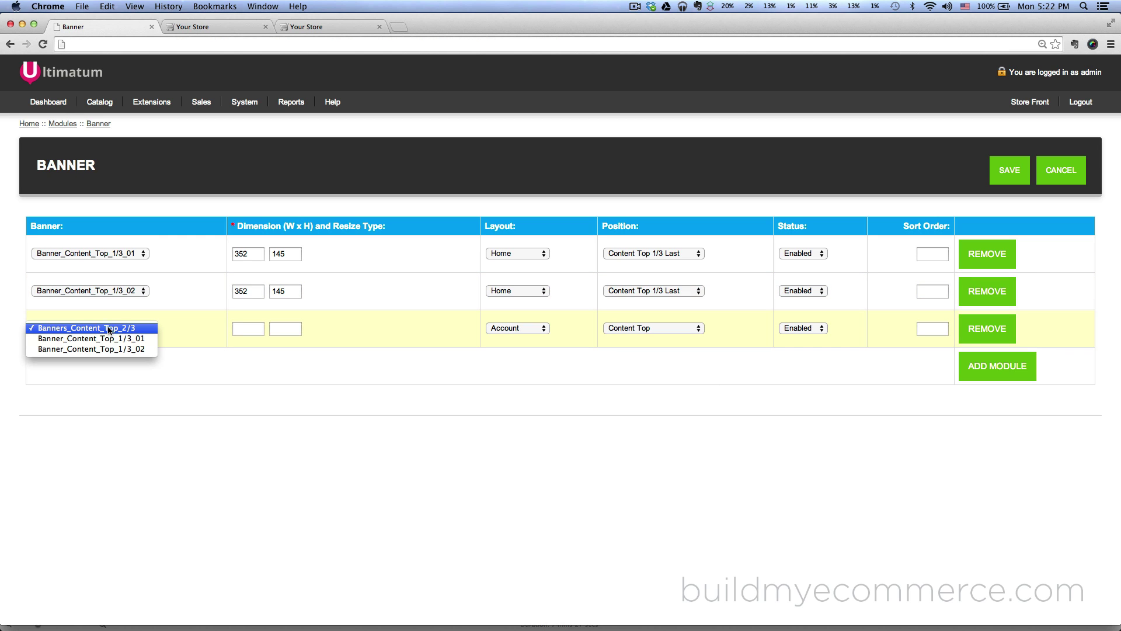
pyautogui.click(265, 369)
pyautogui.click(248, 329)
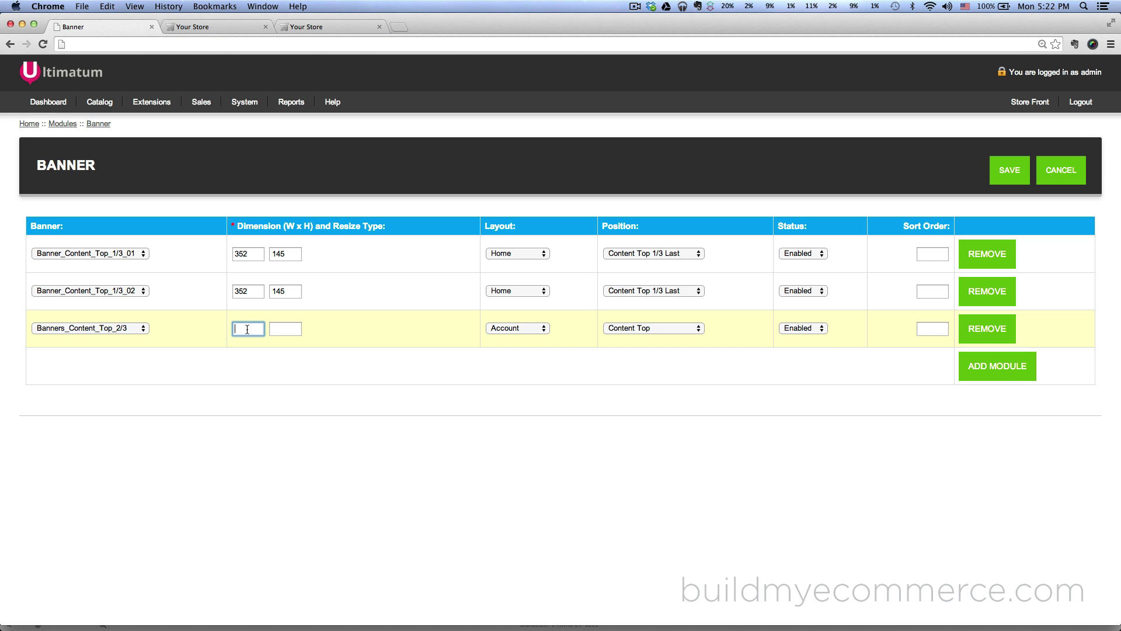
pyautogui.write('361')
pyautogui.click(285, 328)
pyautogui.write('320')
pyautogui.click(500, 328)
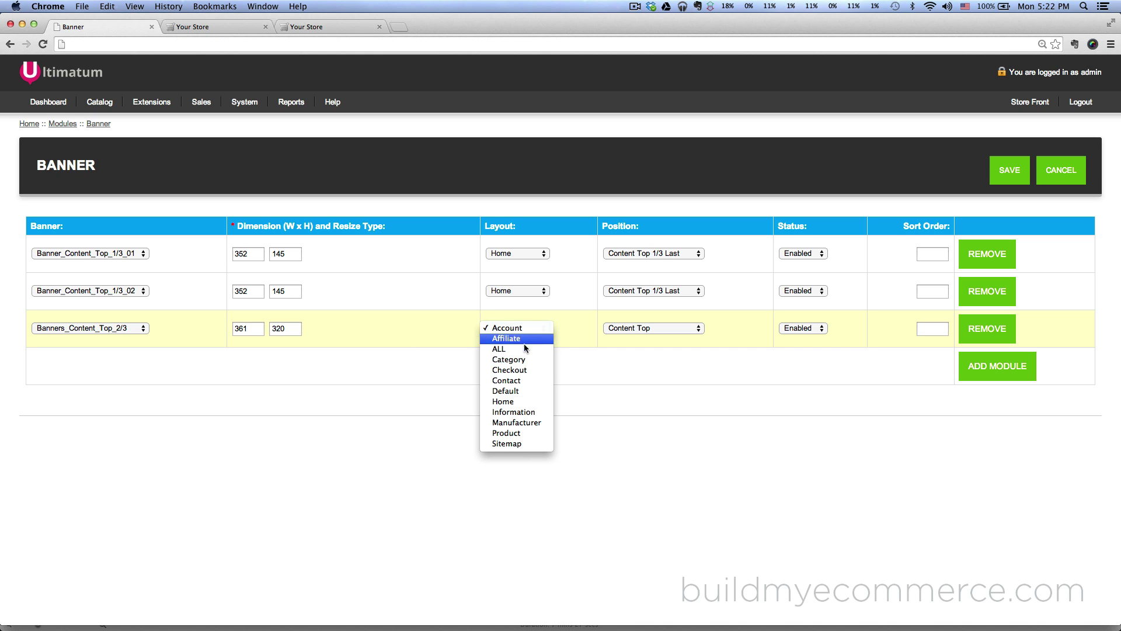
pyautogui.click(521, 402)
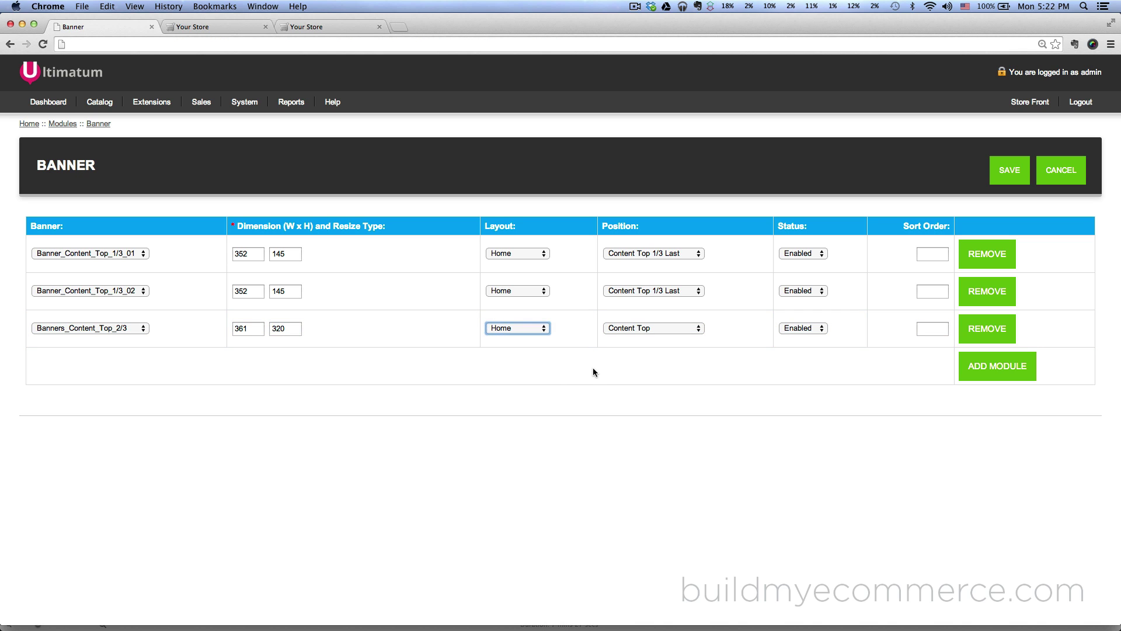
pyautogui.click(646, 327)
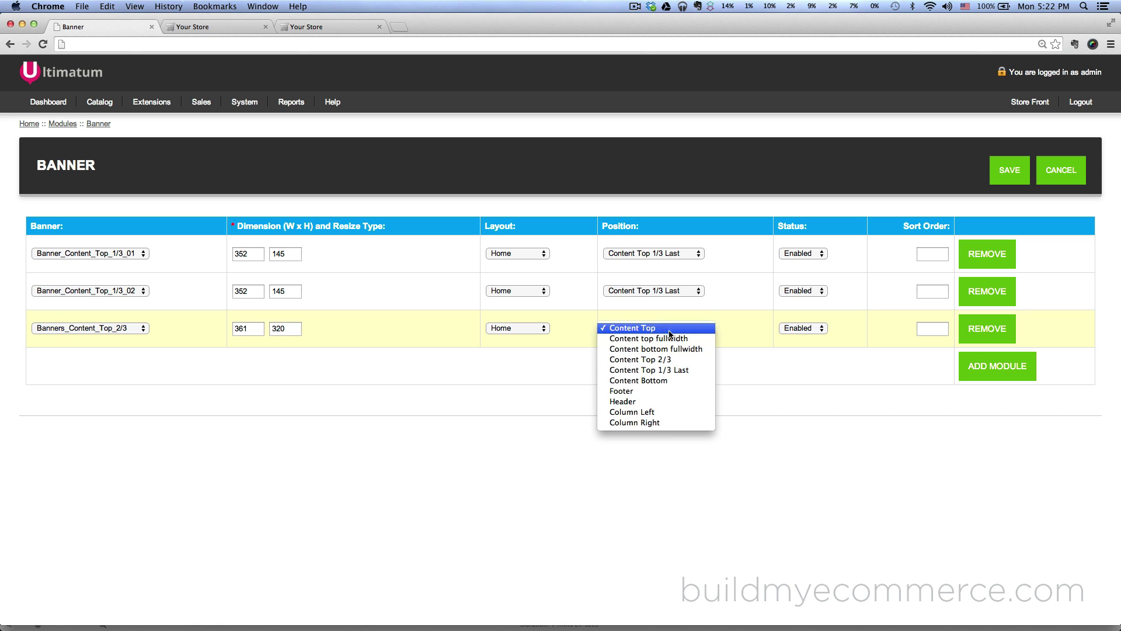
pyautogui.click(658, 360)
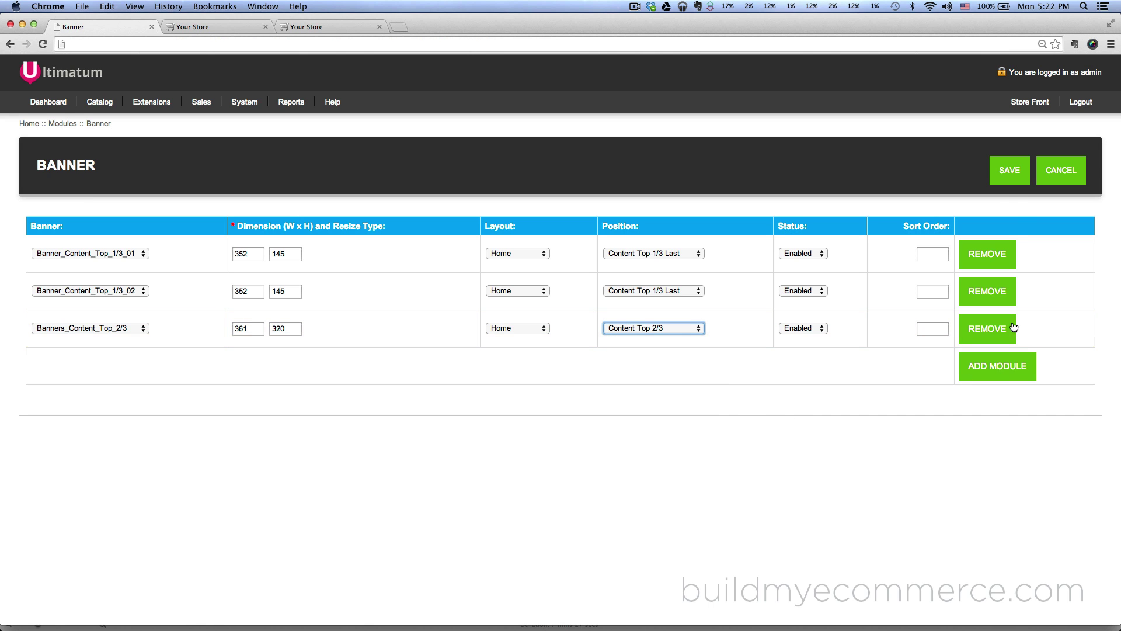
# Step: Save the banner module, then reload the storefront to show two large and two stacked small banners
pyautogui.click(1000, 174)
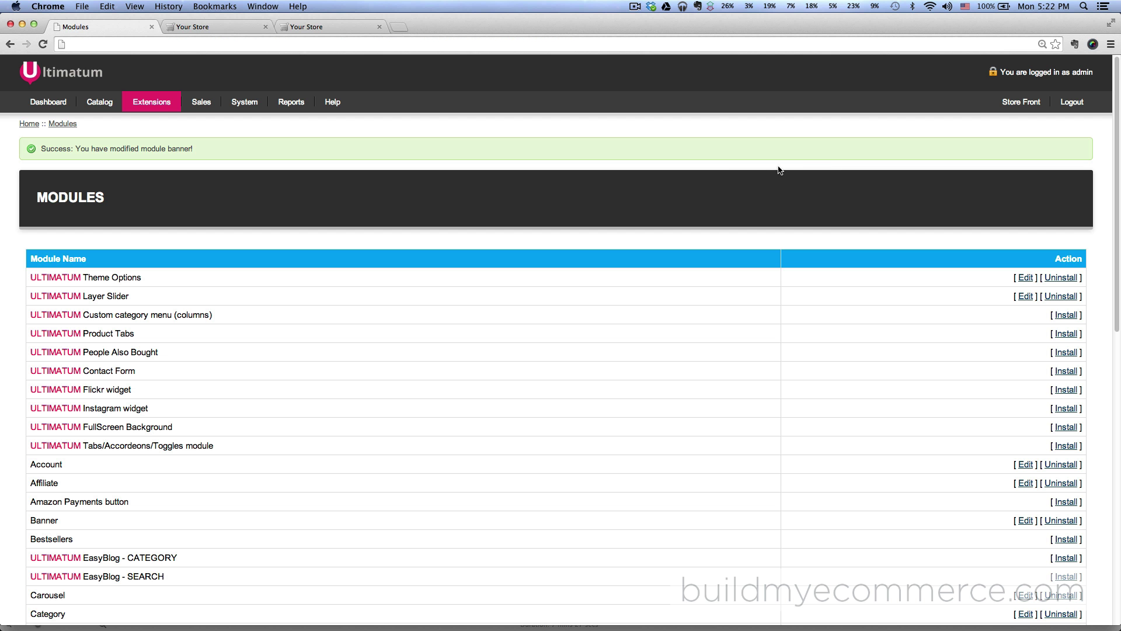
pyautogui.click(223, 27)
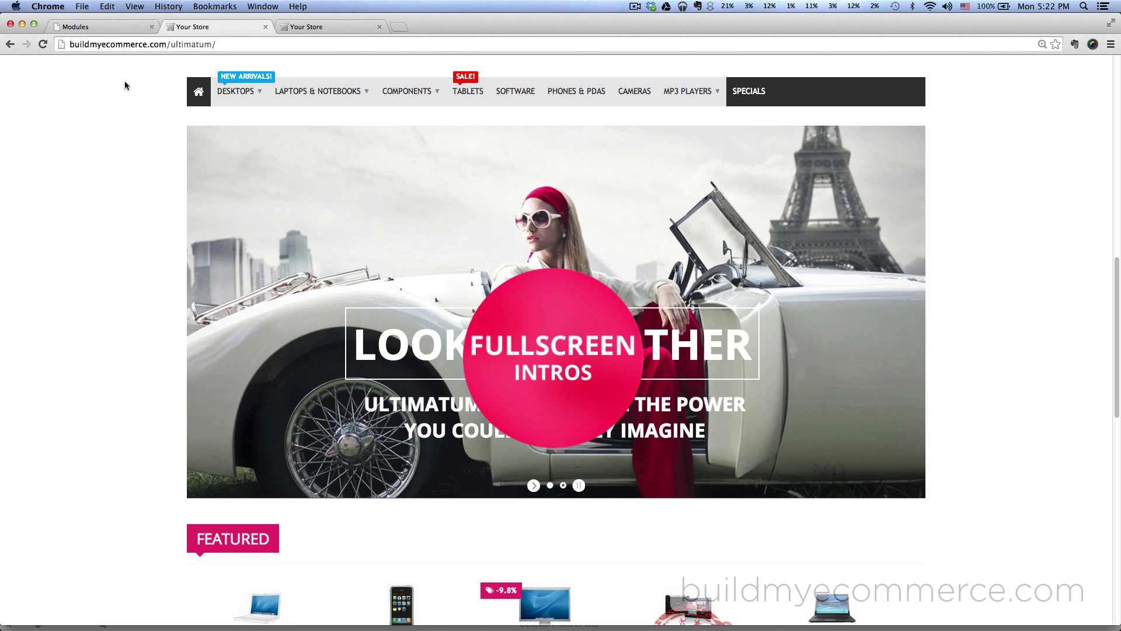
pyautogui.click(42, 44)
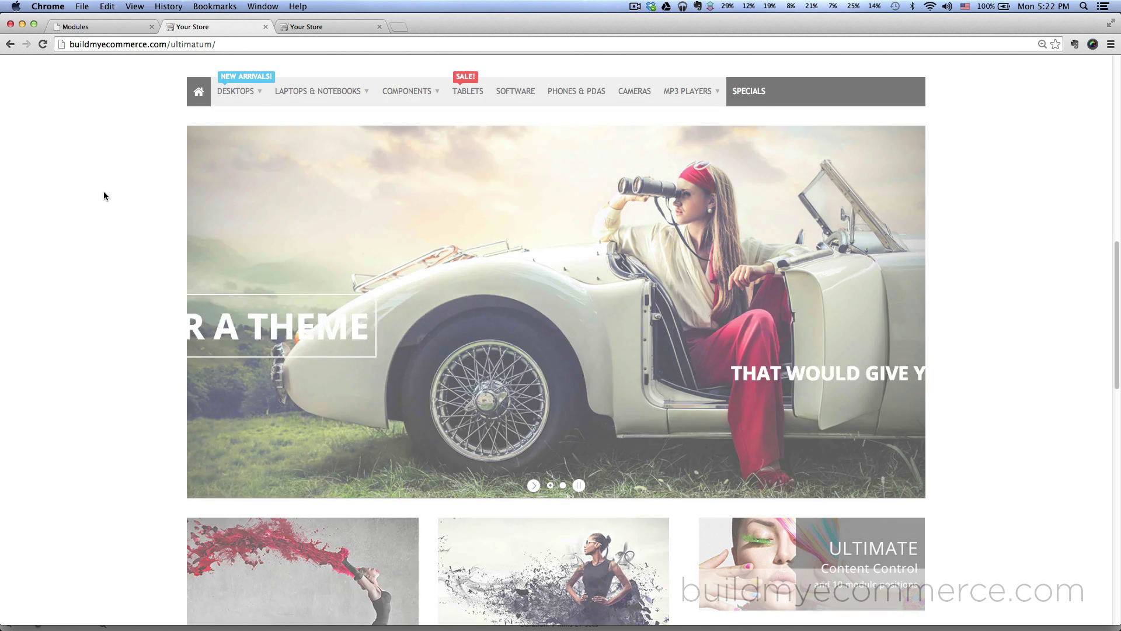
pyautogui.scroll(-5, 103, 194)
pyautogui.scroll(3, 103, 194)
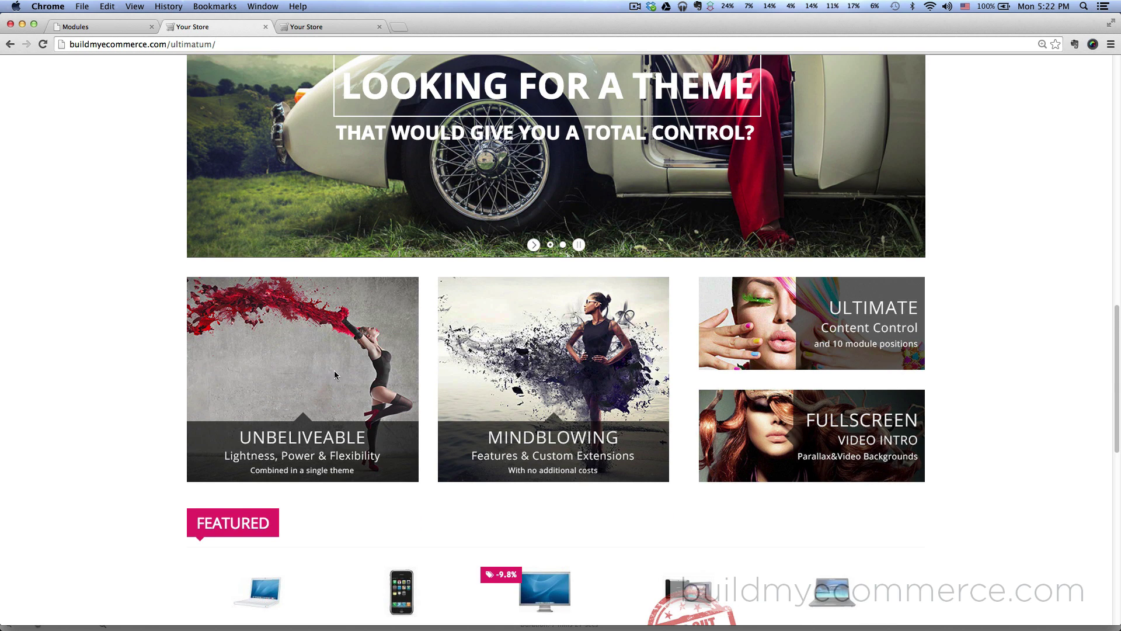